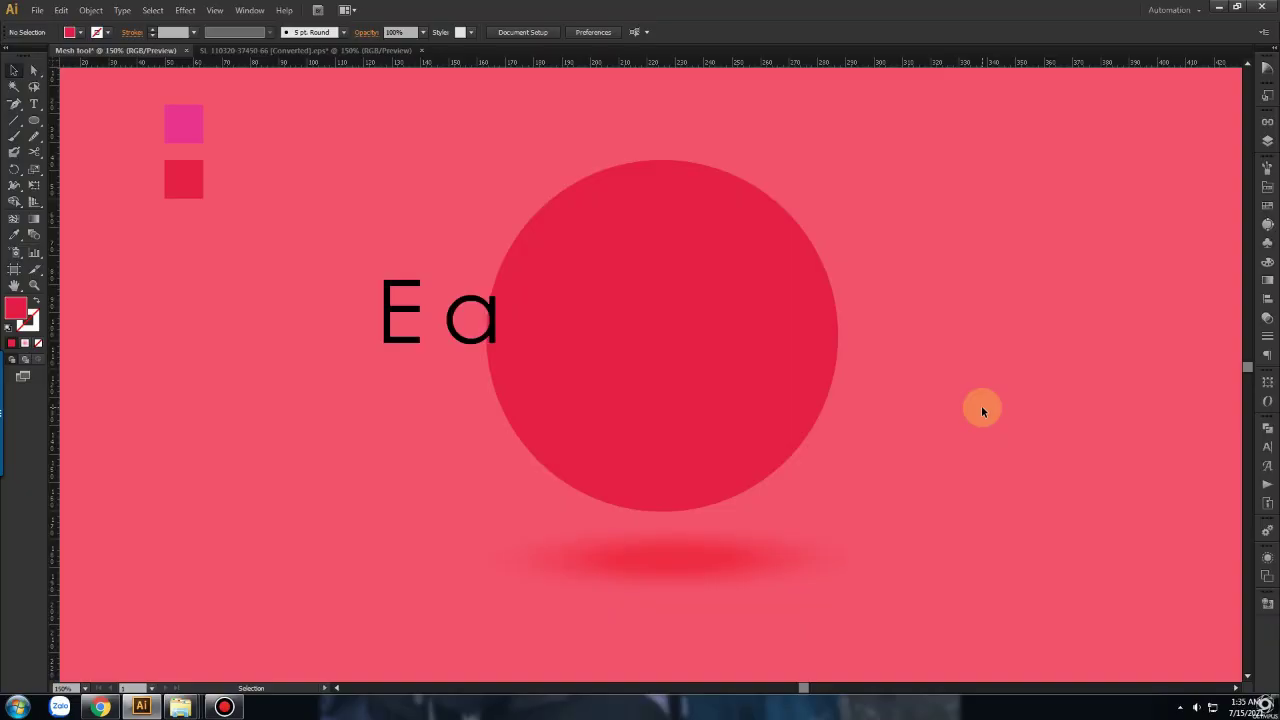
Step: Add a mesh point at the red circle's centre and colour it pink with the Eyedropper
click(782, 362)
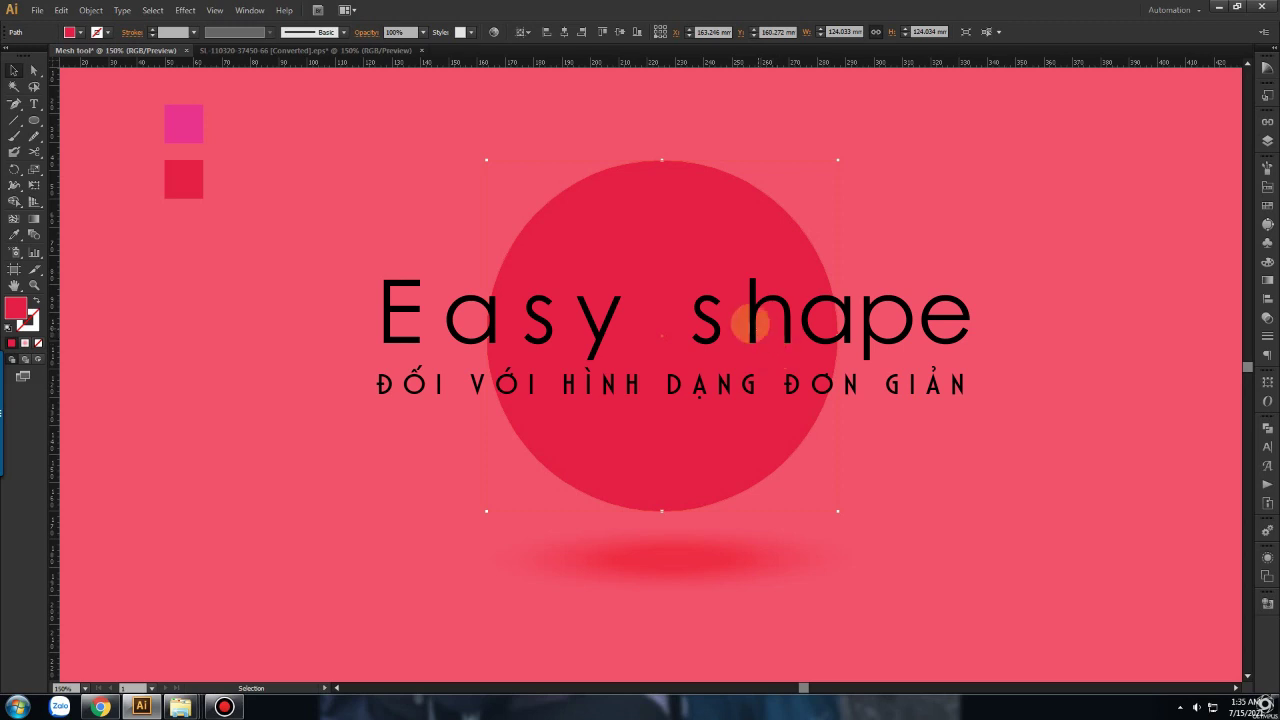
click(14, 222)
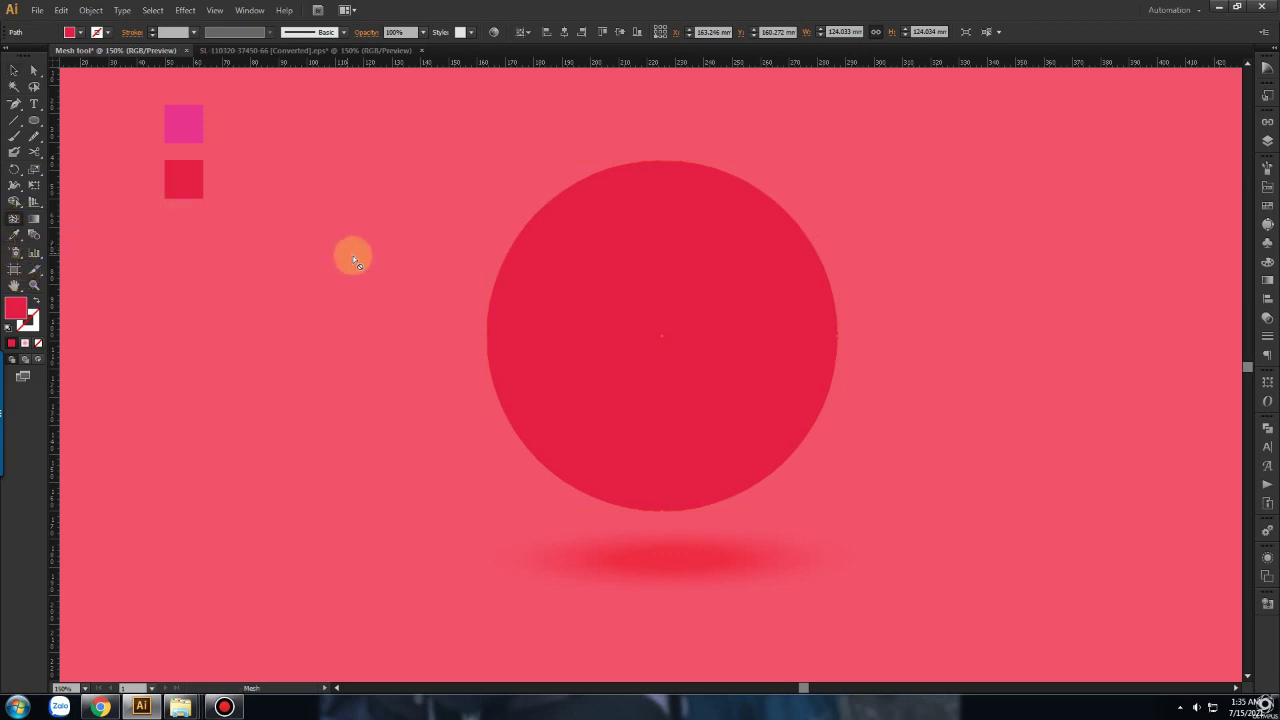
click(638, 268)
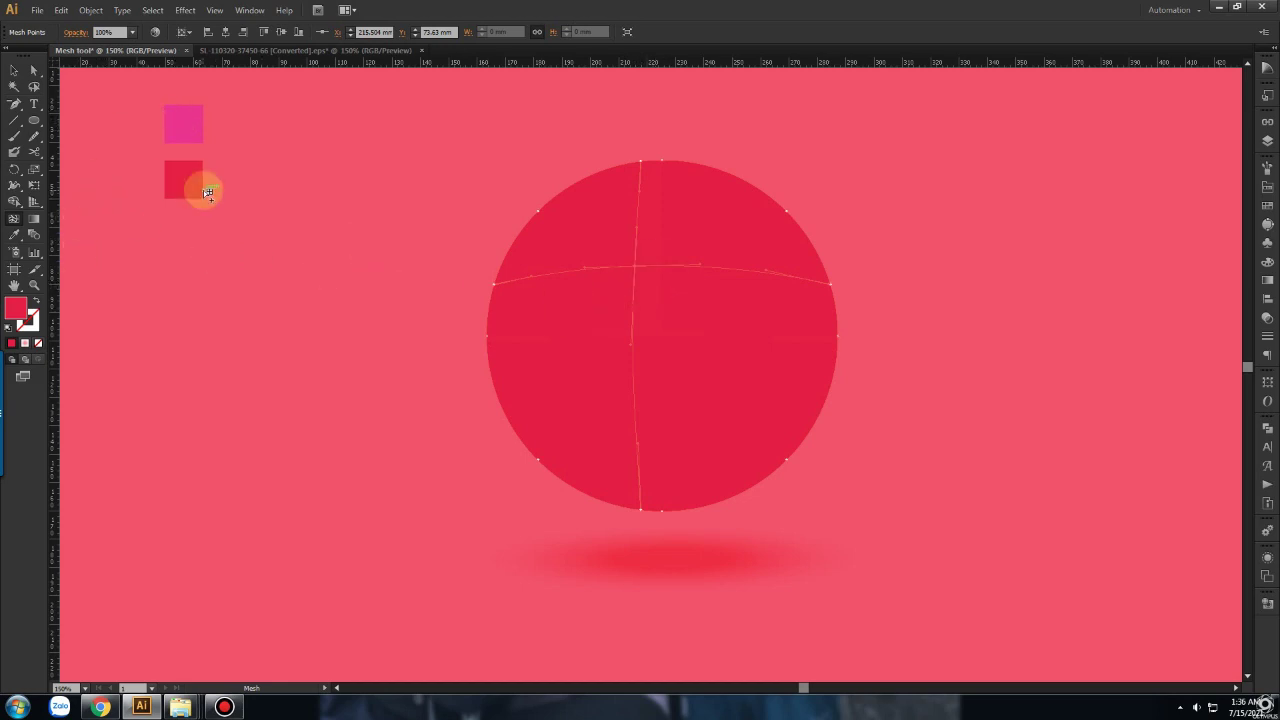
click(14, 236)
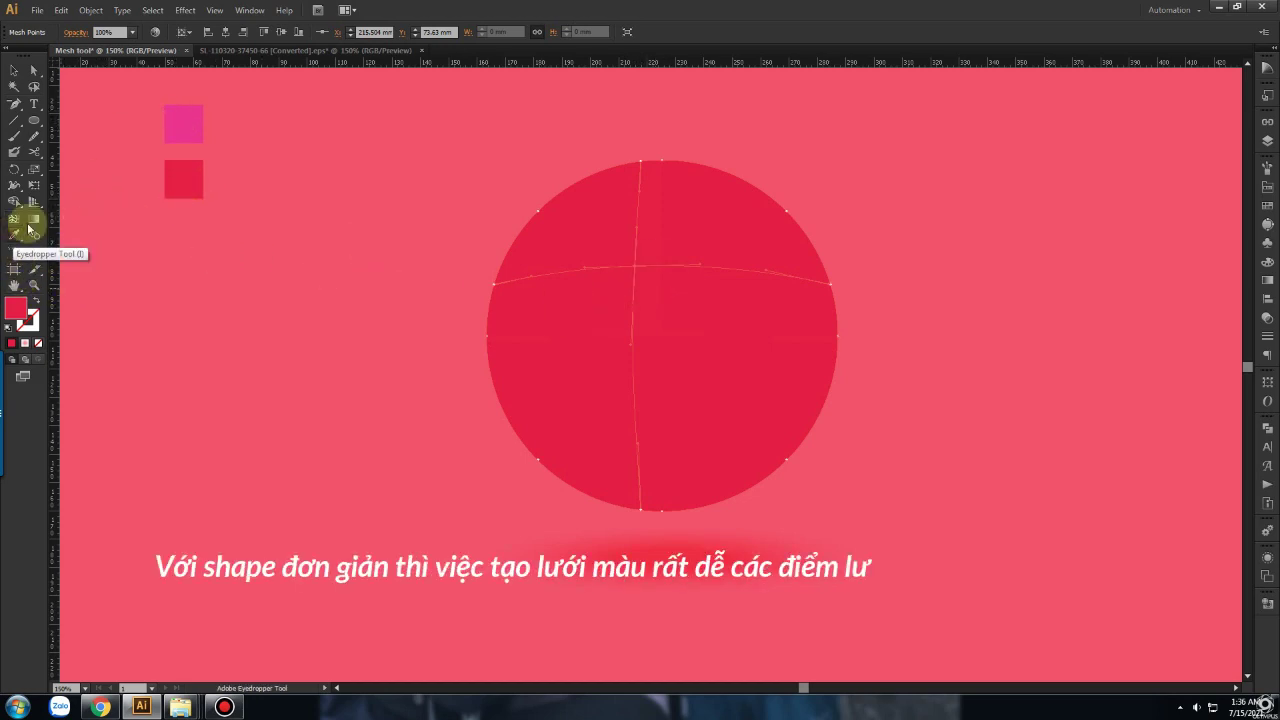
click(183, 123)
Step: Deselect the circle, then reselect it with Direct Selection to show its mesh points
click(14, 70)
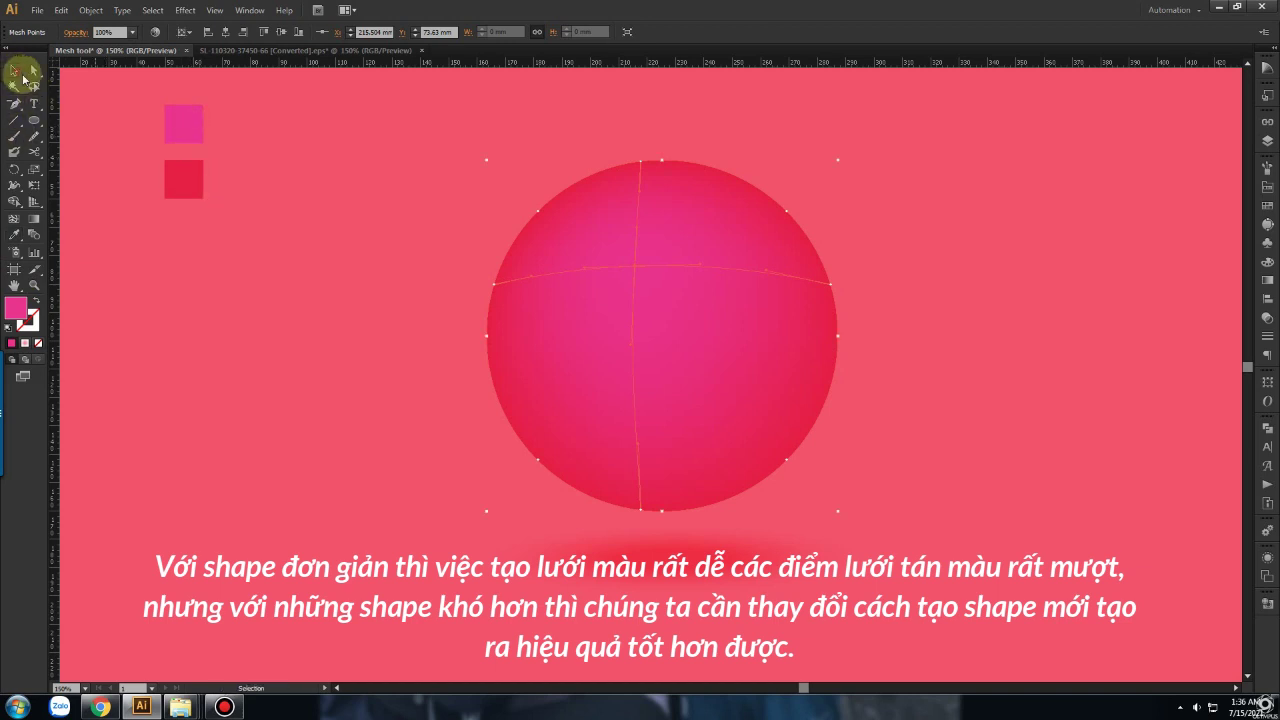
click(415, 262)
key(a)
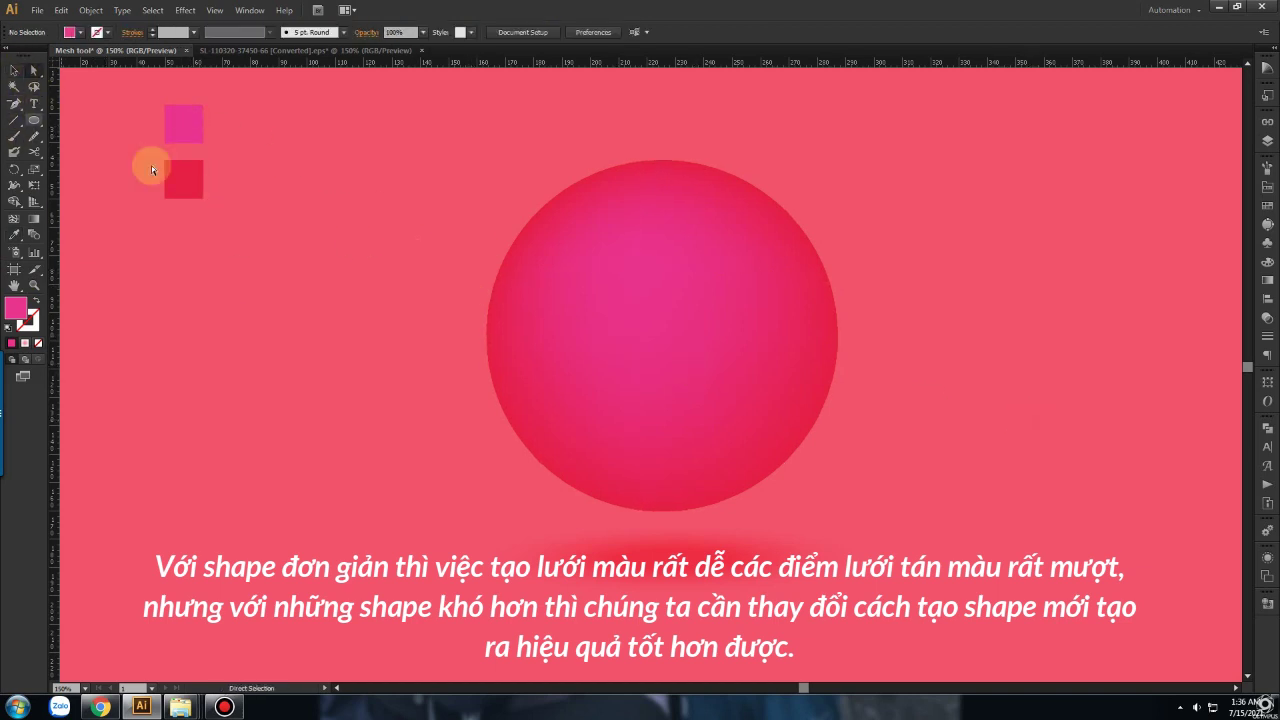
click(491, 322)
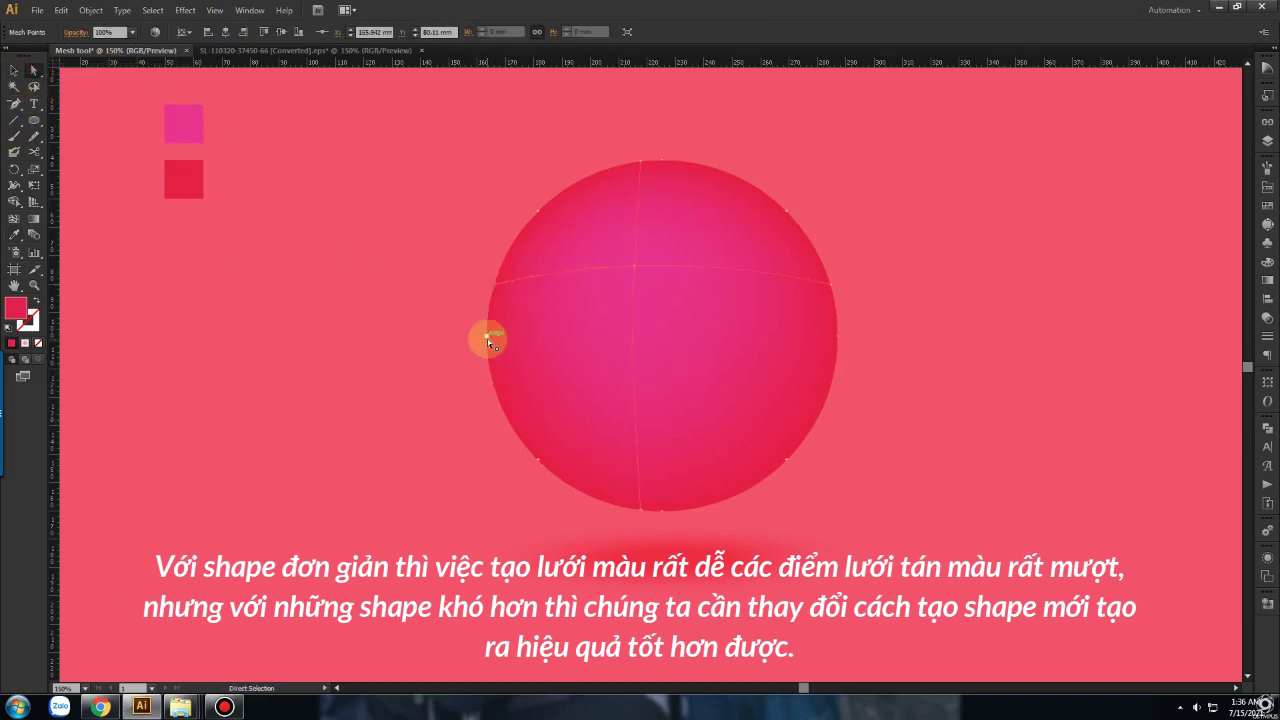
click(557, 381)
Step: Select the green crescent and add a mesh point near its upper-left tip
key(i)
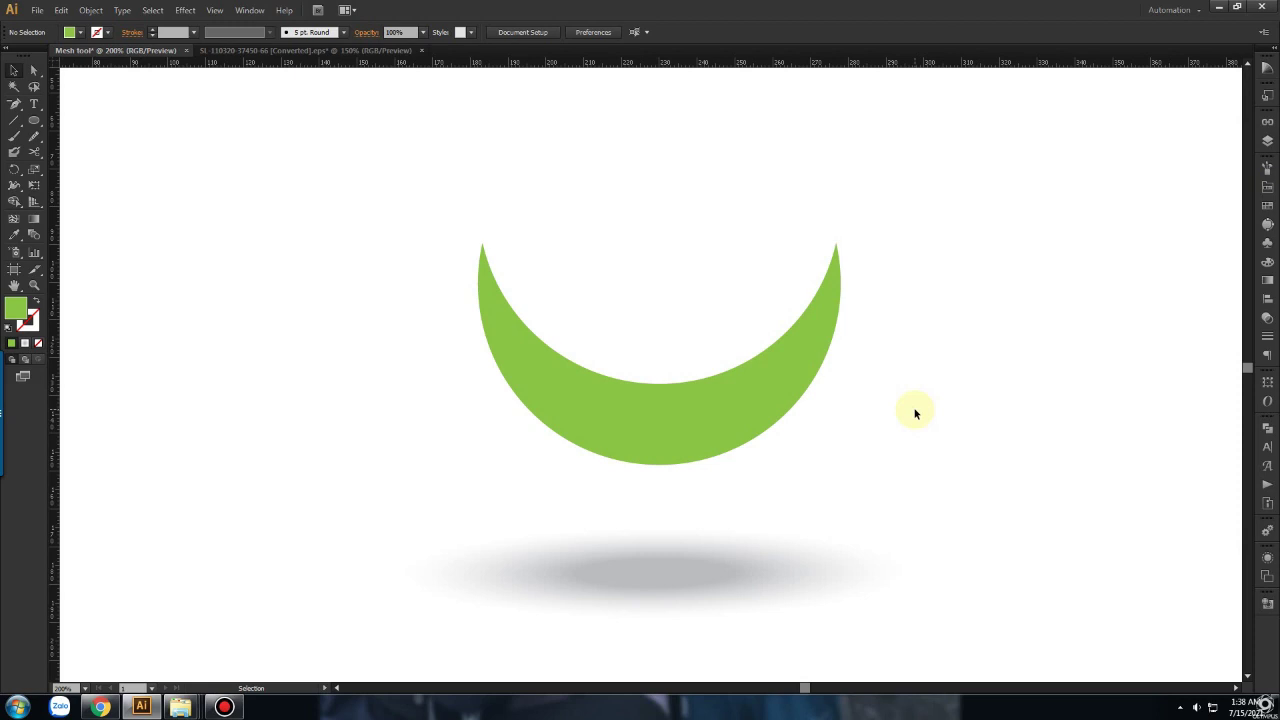
click(701, 406)
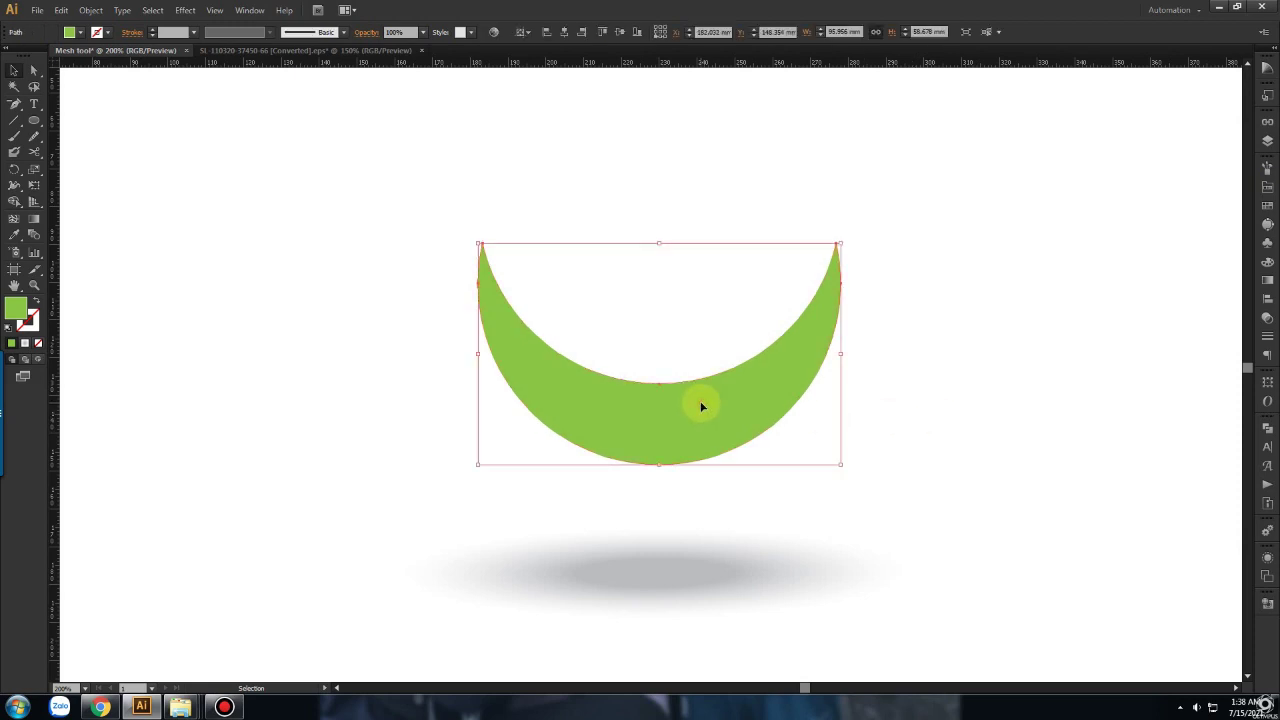
click(14, 218)
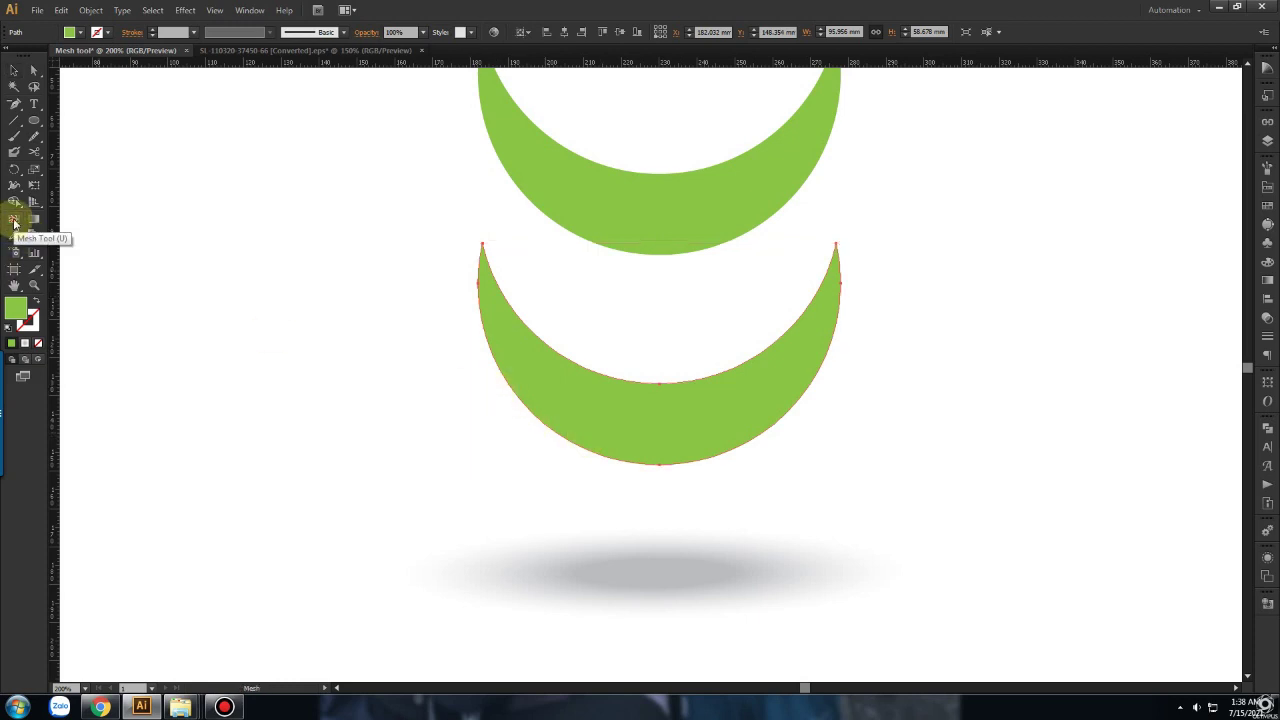
click(488, 276)
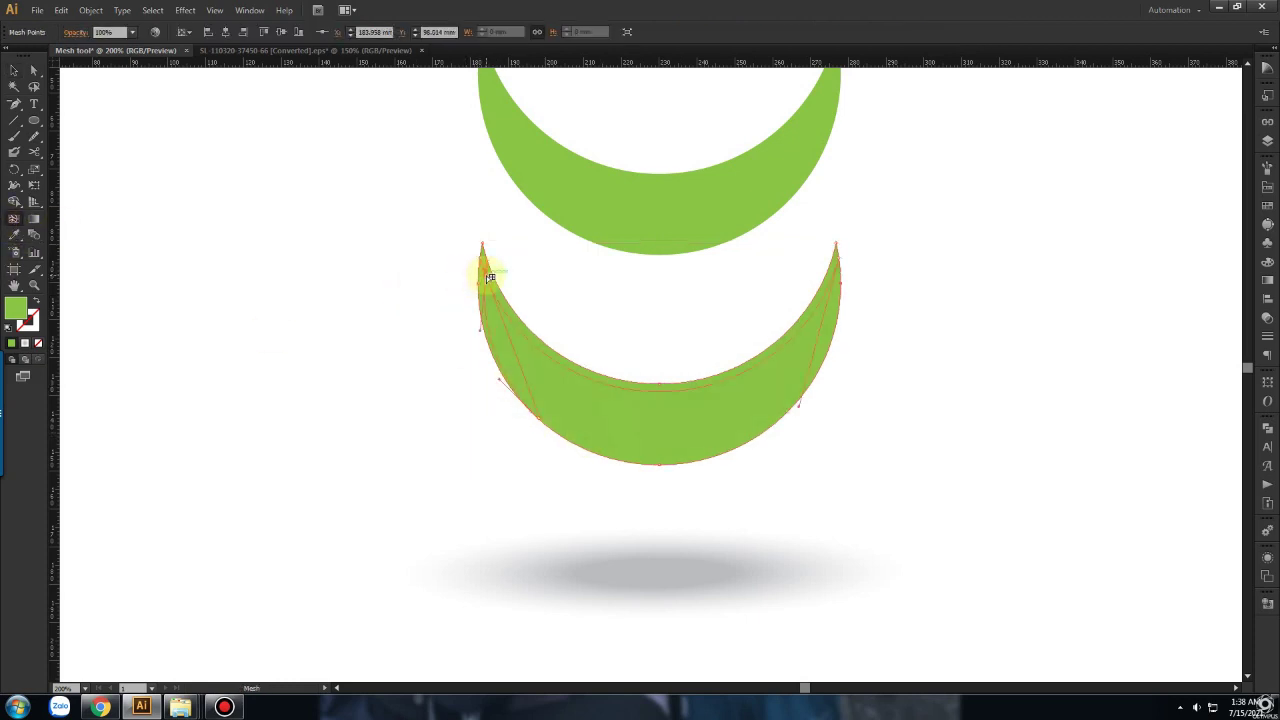
Step: Colour the new mesh point dark green from the Swatches panel
scroll(488, 276, up, 3)
click(1267, 262)
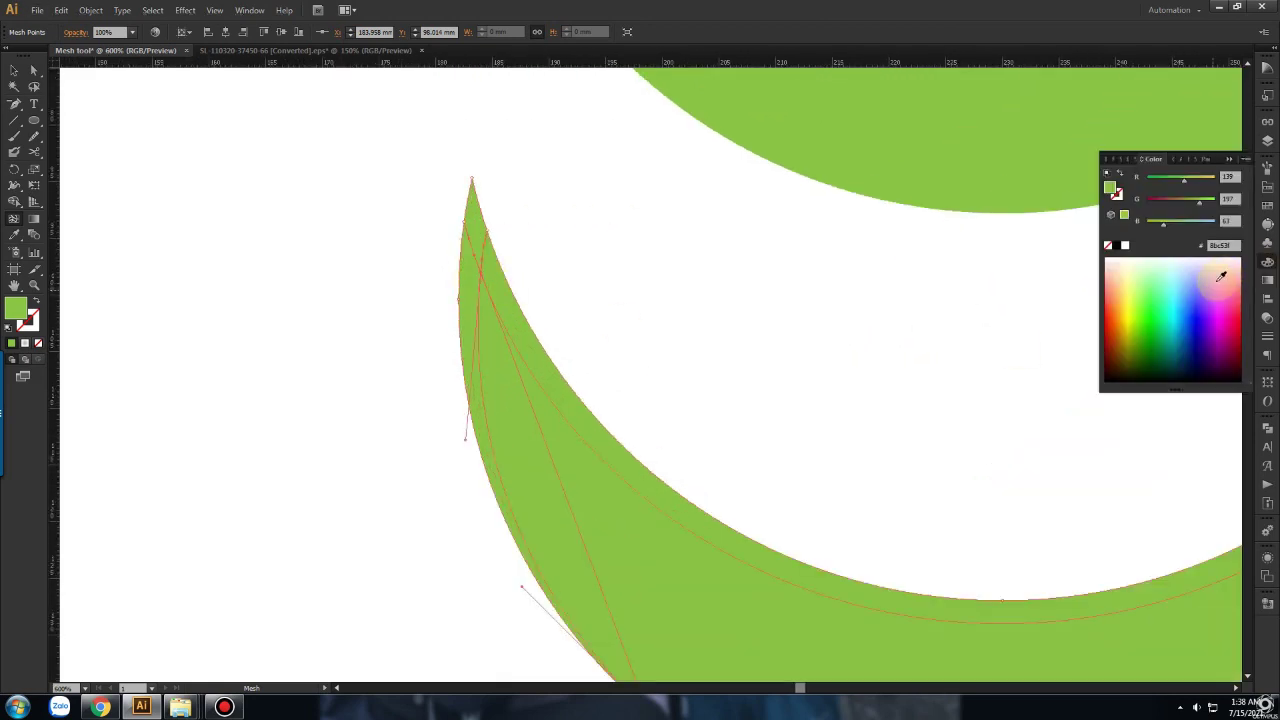
click(1267, 205)
click(1225, 215)
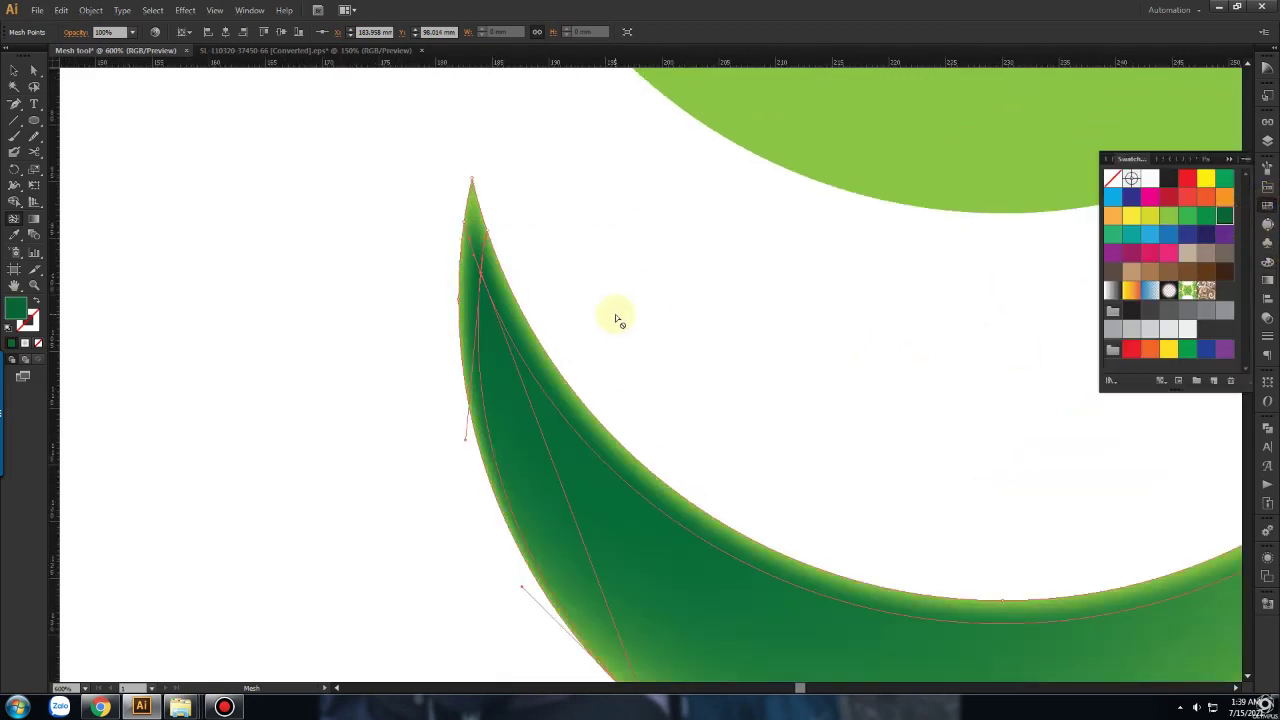
Step: Deselect the crescent, then reselect it with Direct Selection to reveal its mesh points
key(a)
click(645, 319)
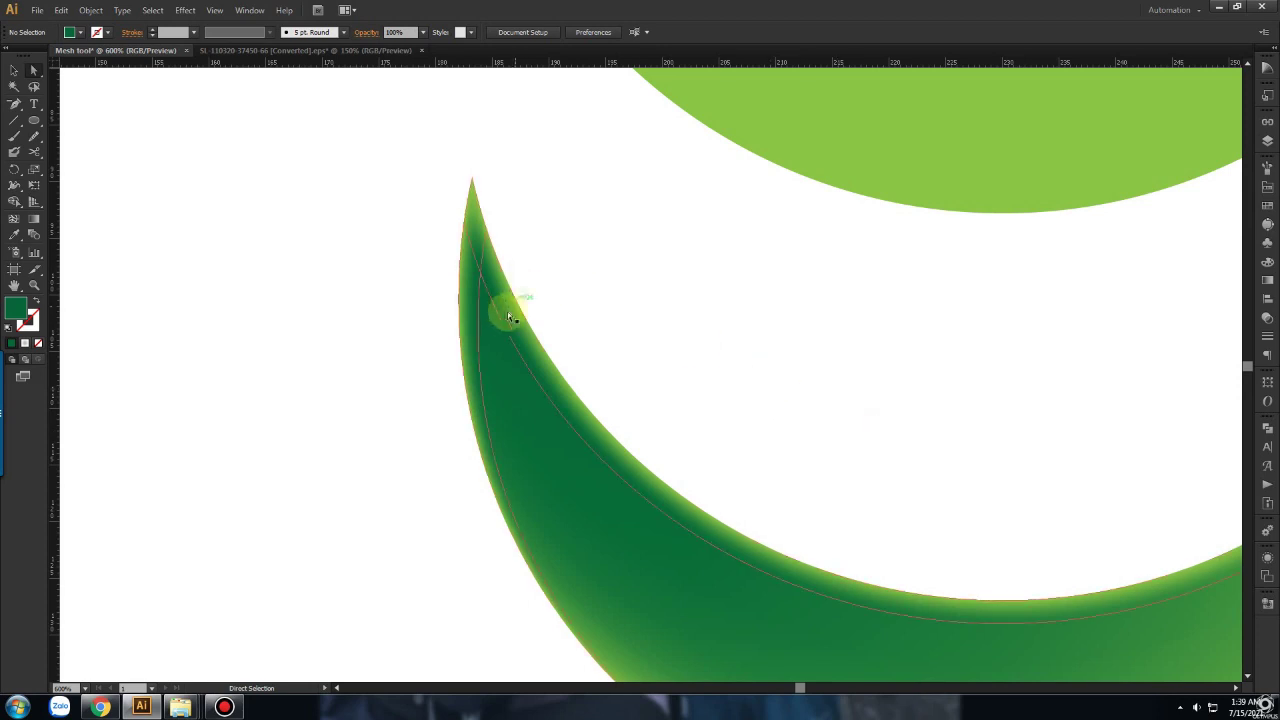
click(481, 301)
Step: Drag the mesh point near the crescent's upper-left tip upward, then return to the Selection tool
mouse_move(481, 301)
mouse_down()
mouse_move(489, 236)
mouse_move(467, 224)
mouse_up()
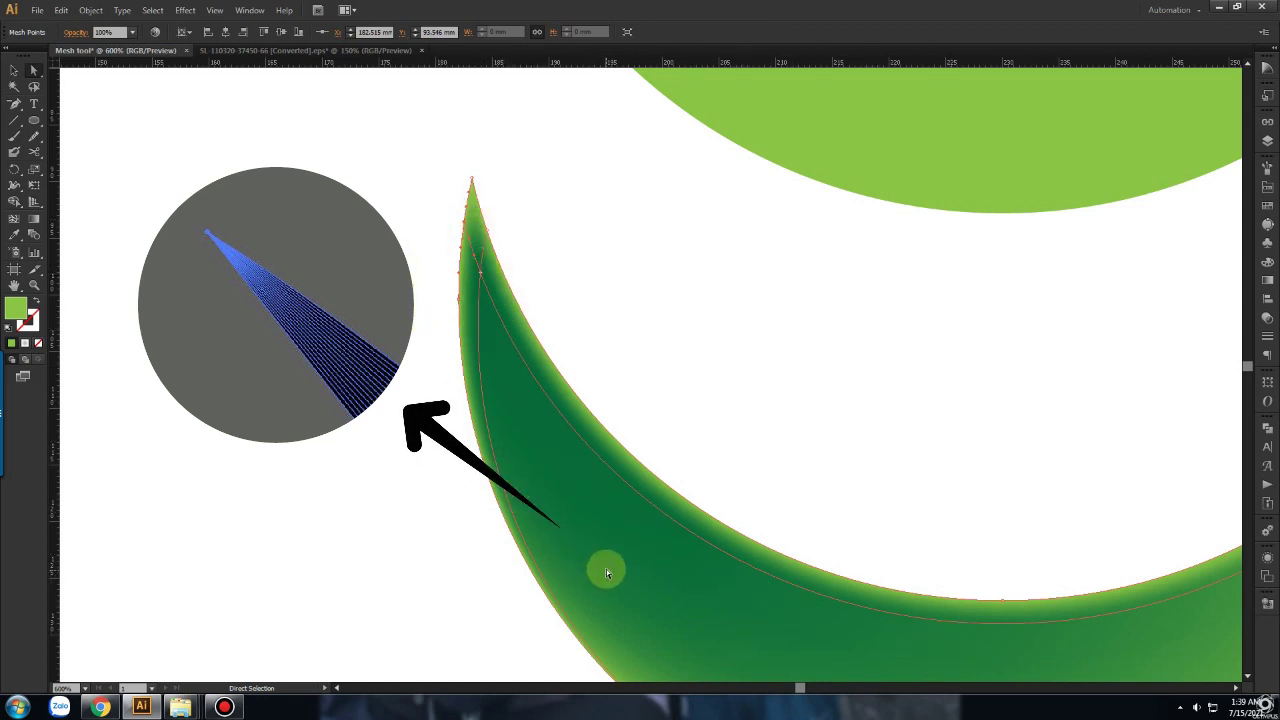
click(14, 218)
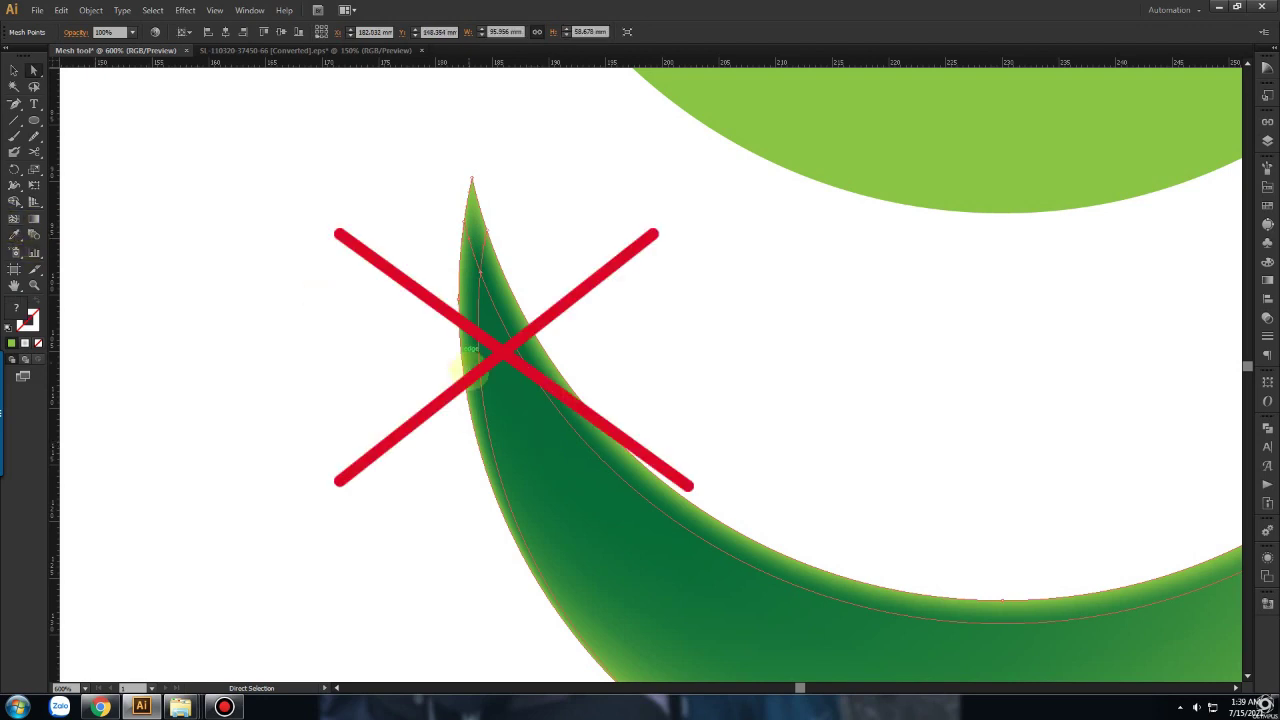
scroll(470, 200, up, 3)
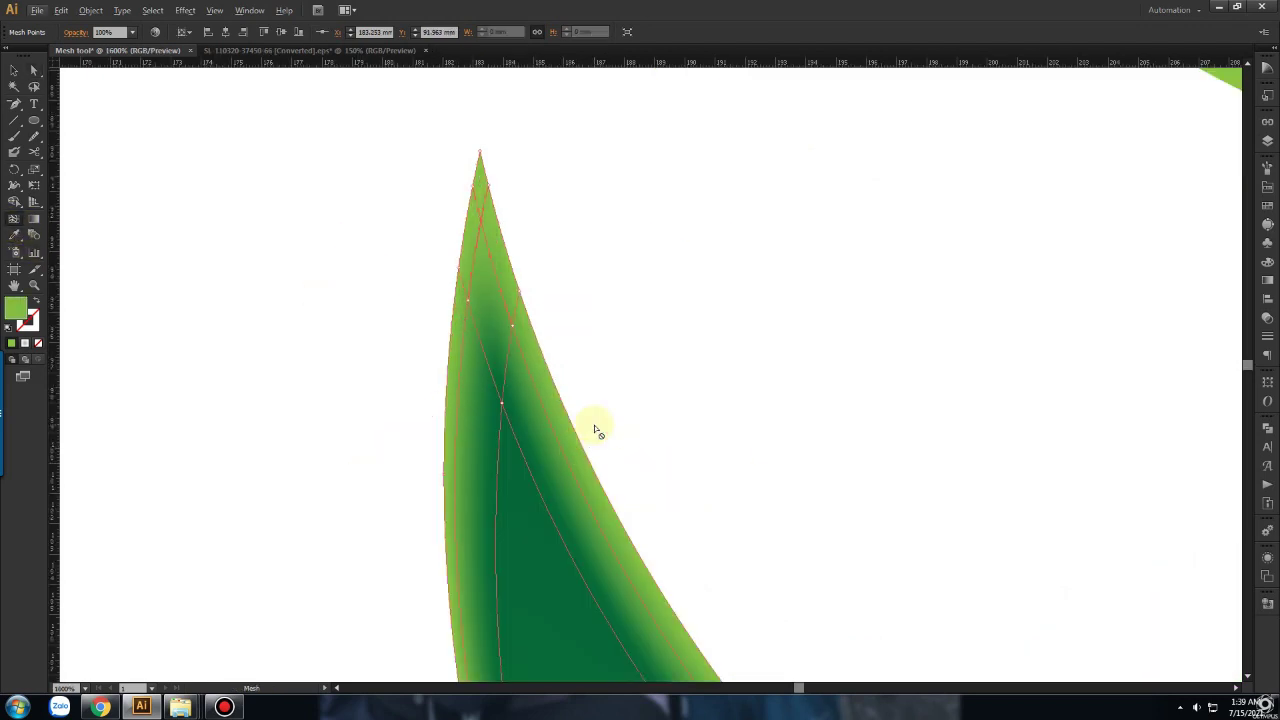
click(14, 70)
Step: Draw a long rectangle above the crescent, matching its width
click(243, 214)
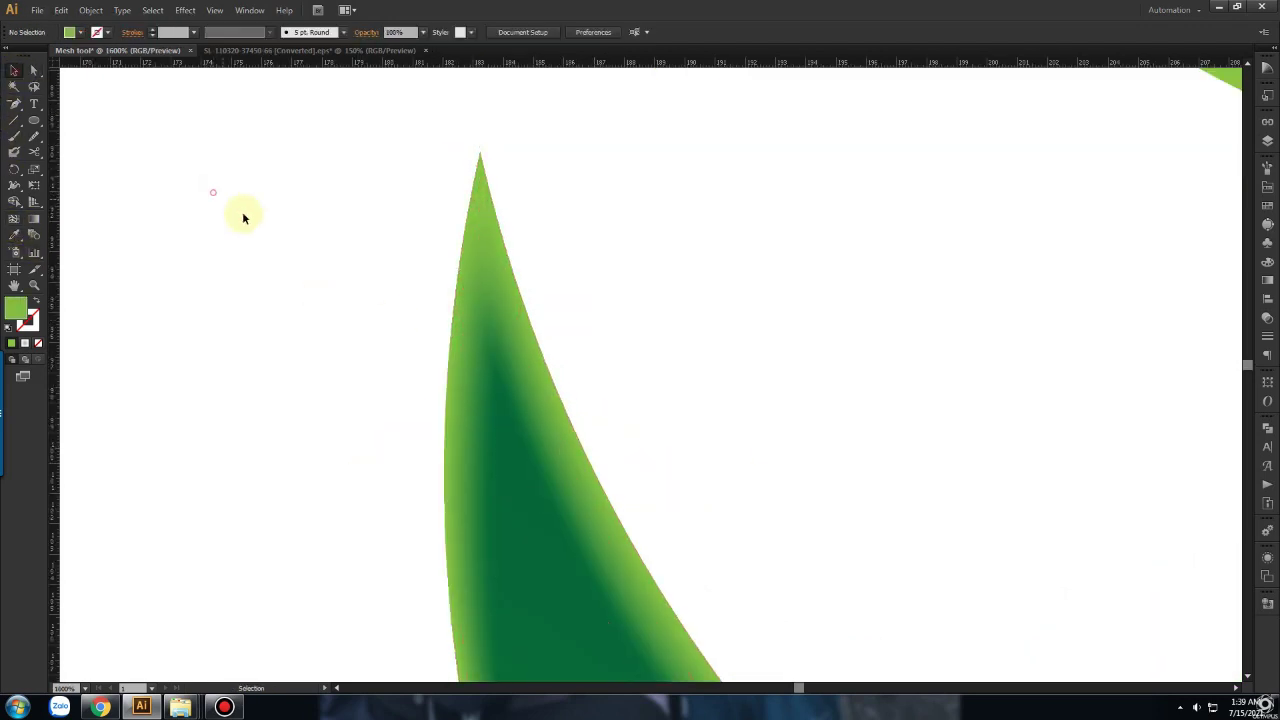
drag(34, 119, 90, 122)
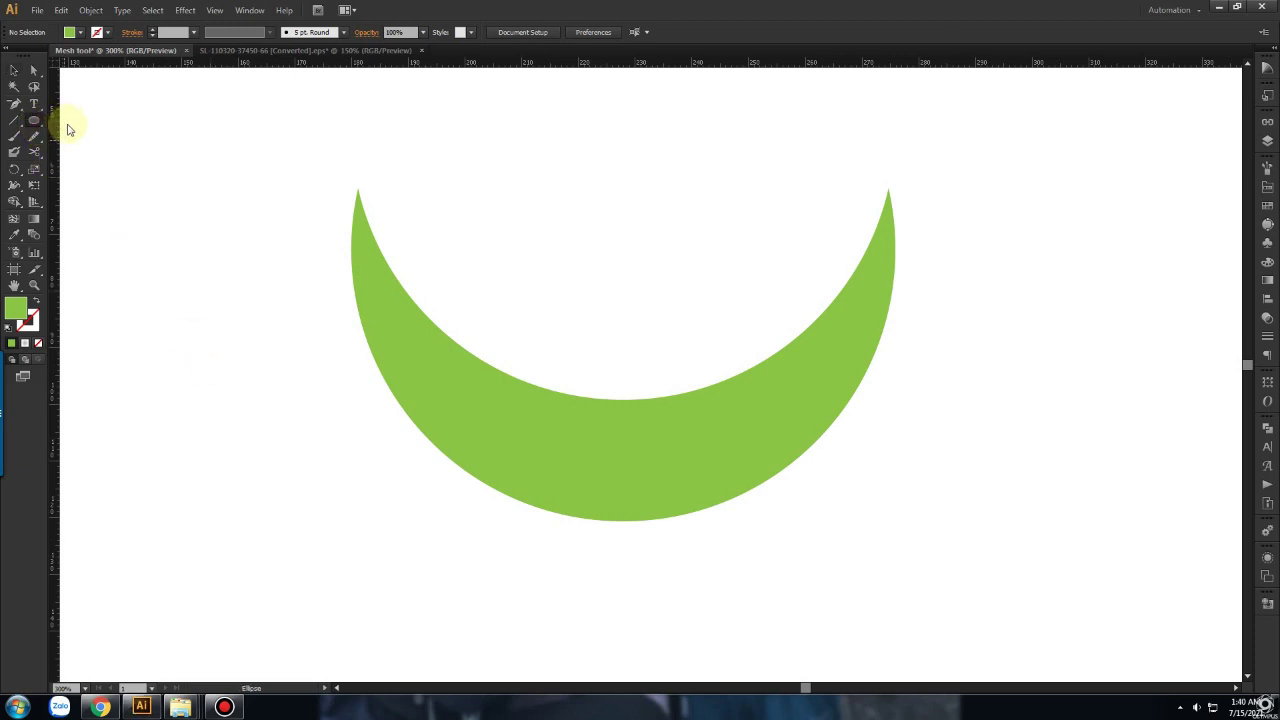
click(90, 120)
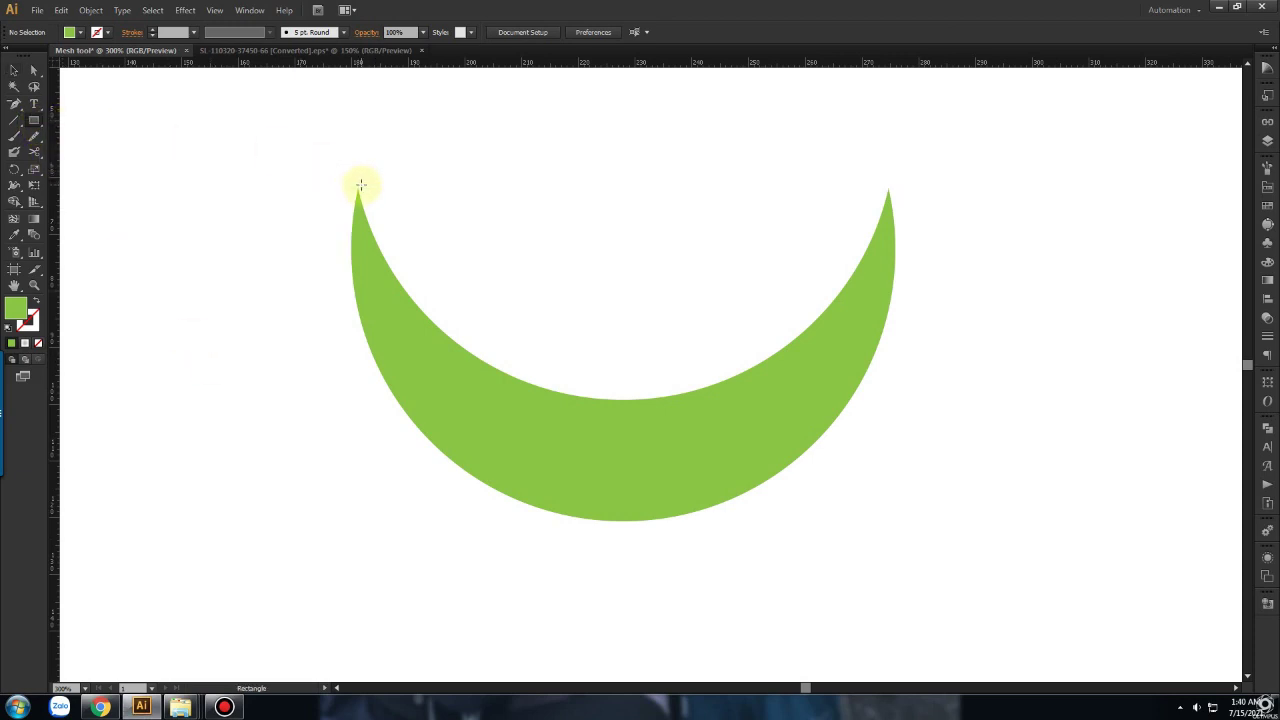
drag(358, 100, 895, 170)
key(v)
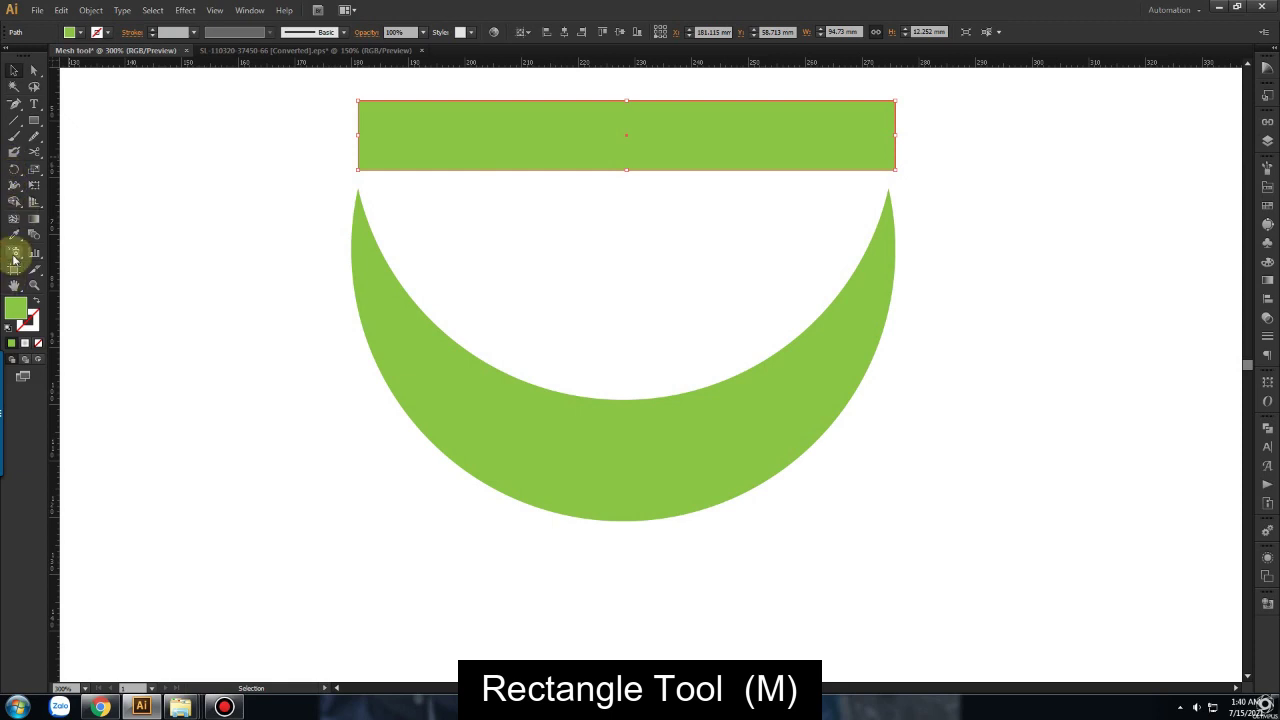
Step: Add a vertical and horizontal mesh line through the rectangle's middle, then select the crescent
click(13, 218)
click(638, 147)
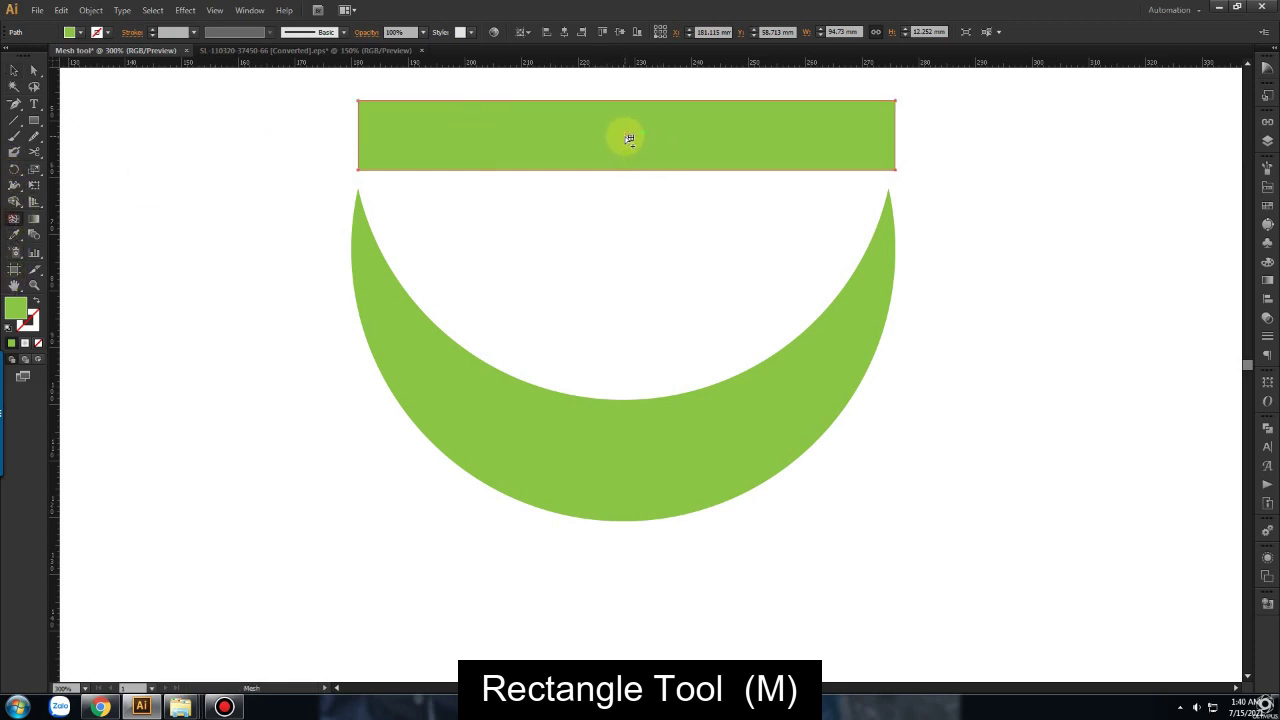
click(627, 135)
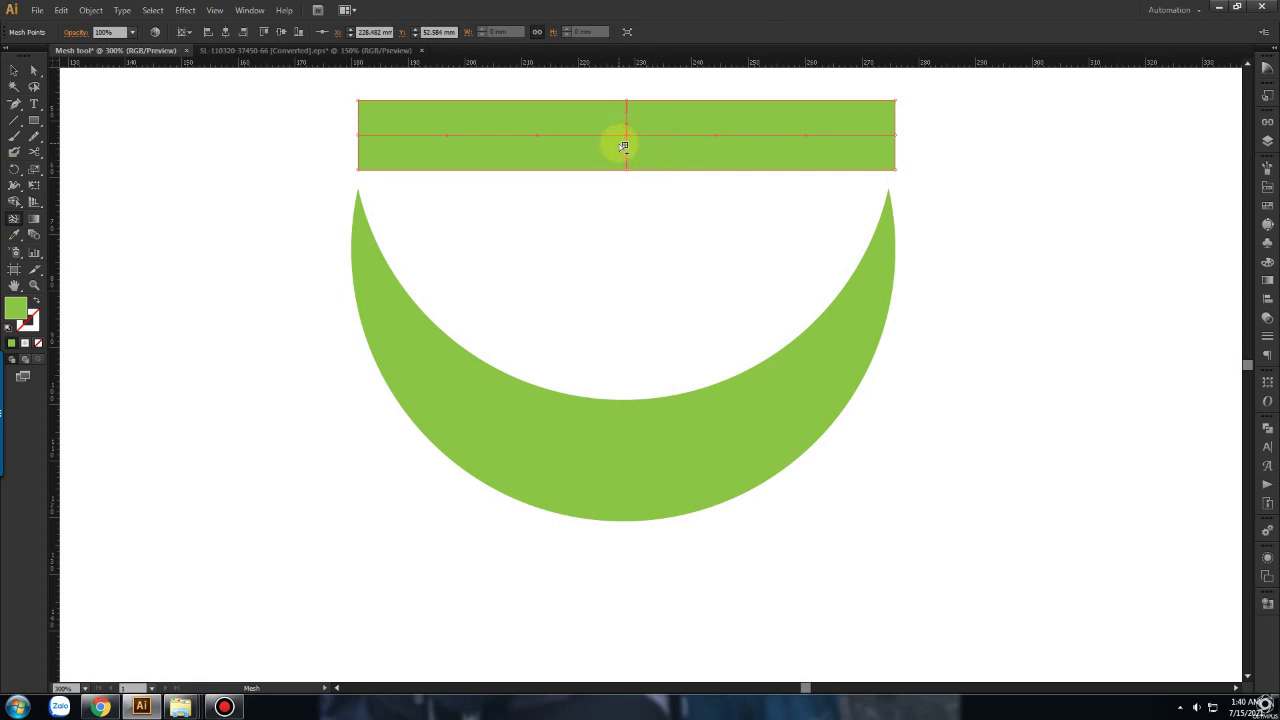
click(14, 70)
click(607, 180)
drag(653, 205, 650, 230)
click(828, 383)
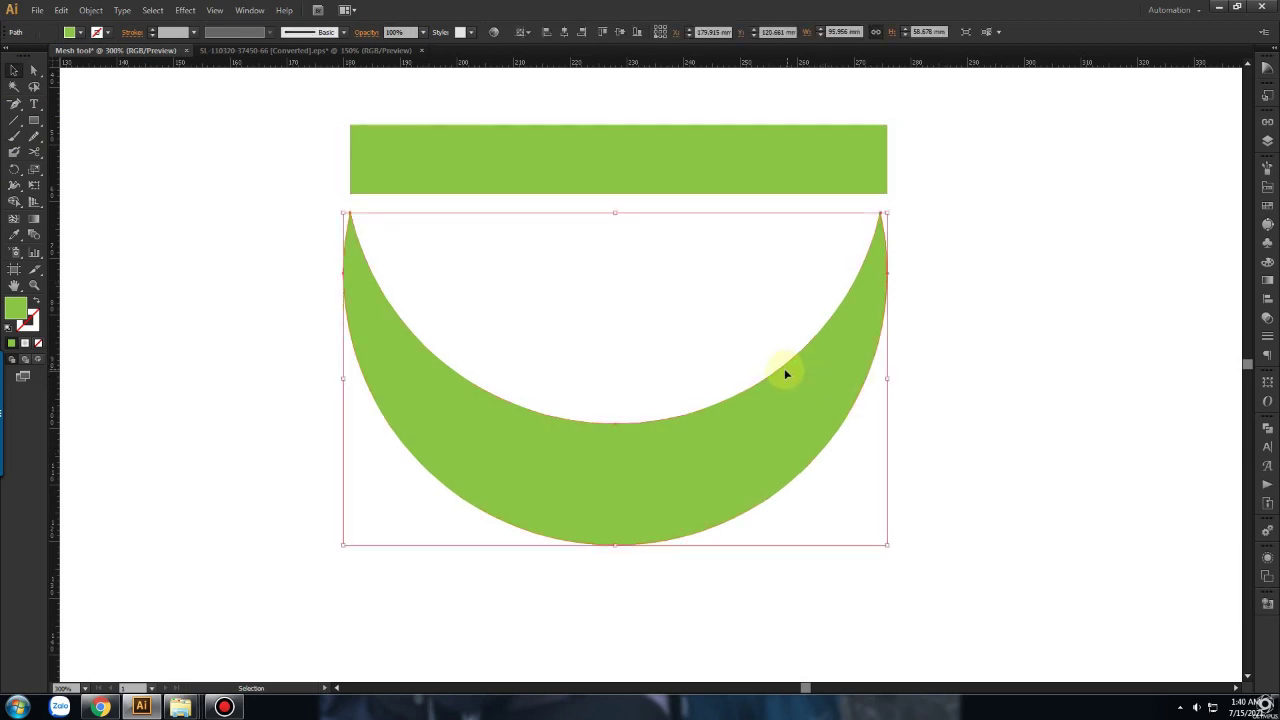
Step: Fill the crescent with red from the Fill swatches
click(70, 32)
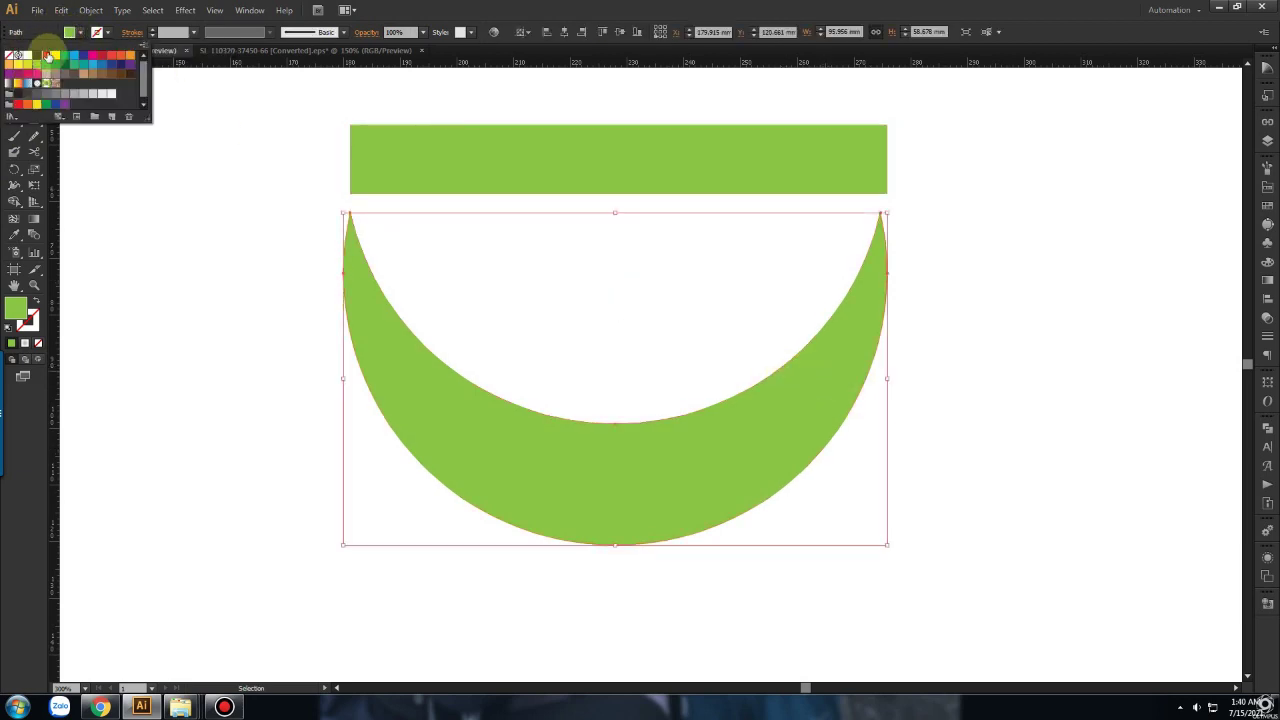
click(48, 55)
click(813, 409)
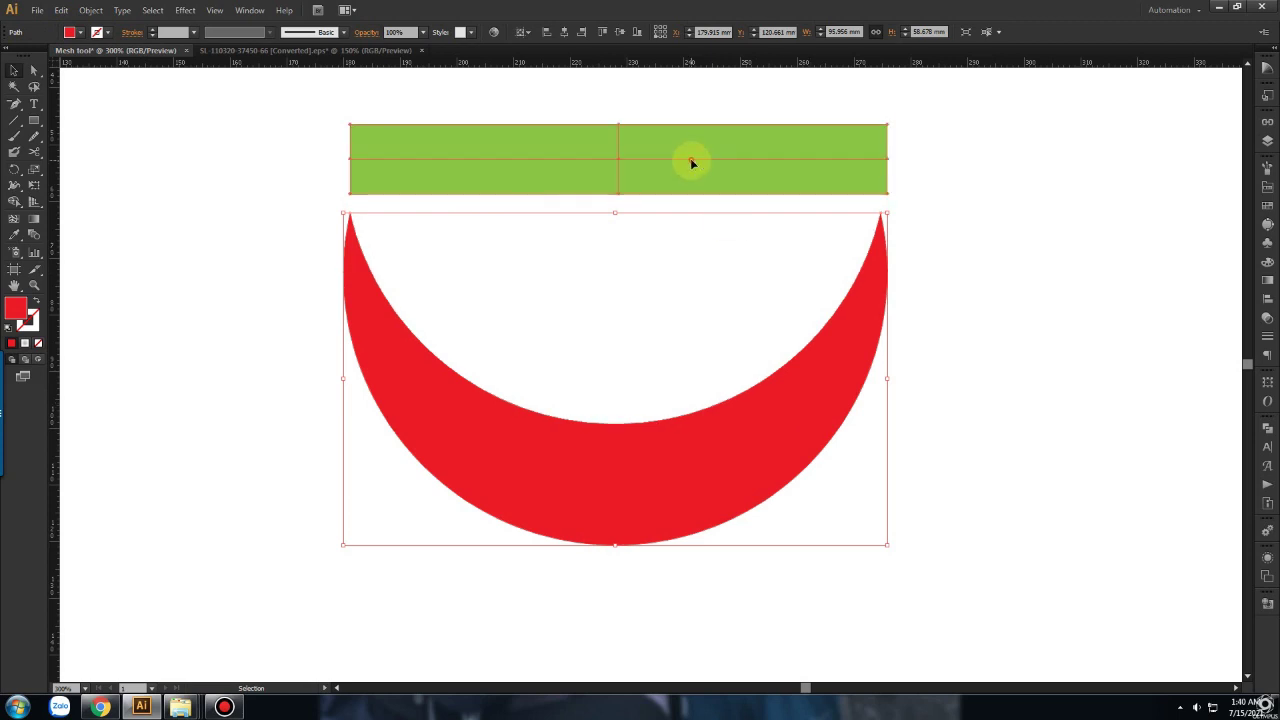
Step: Move the green mesh rectangle down across the crescent and set its opacity to 50%
mouse_move(720, 160)
mouse_down()
mouse_move(733, 361)
mouse_move(720, 362)
mouse_up()
click(135, 32)
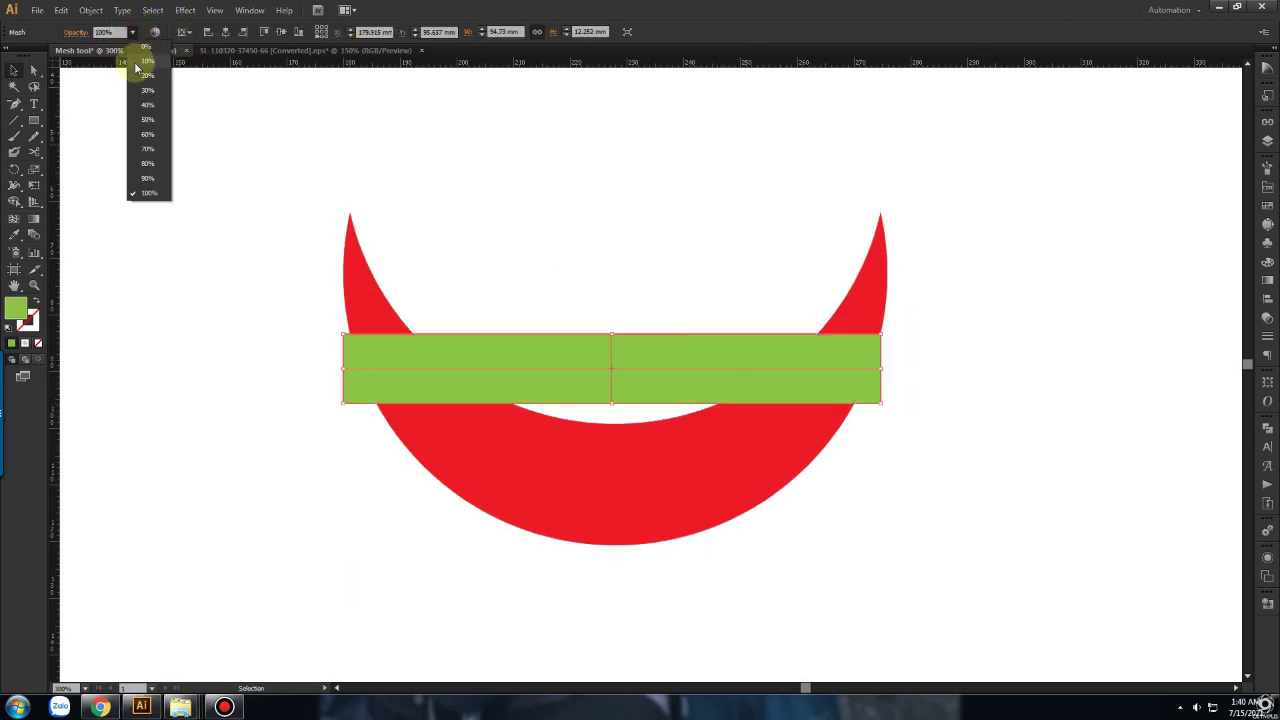
click(149, 122)
click(618, 277)
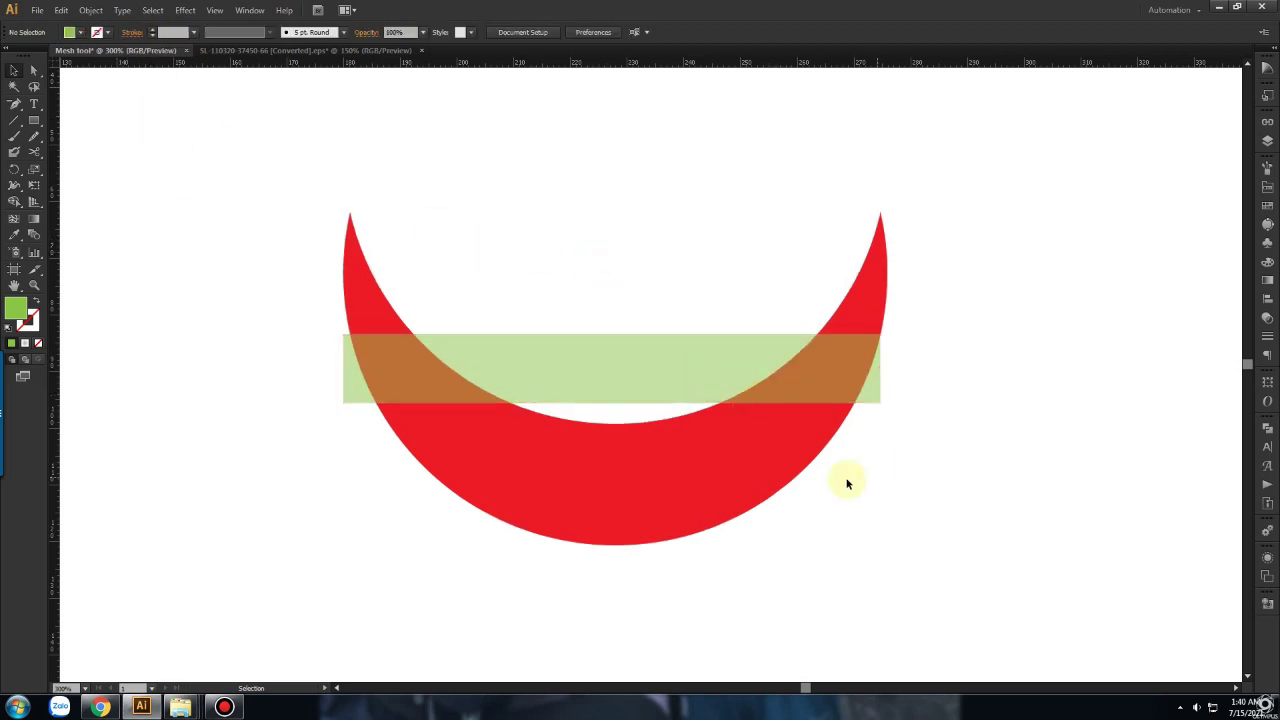
click(793, 402)
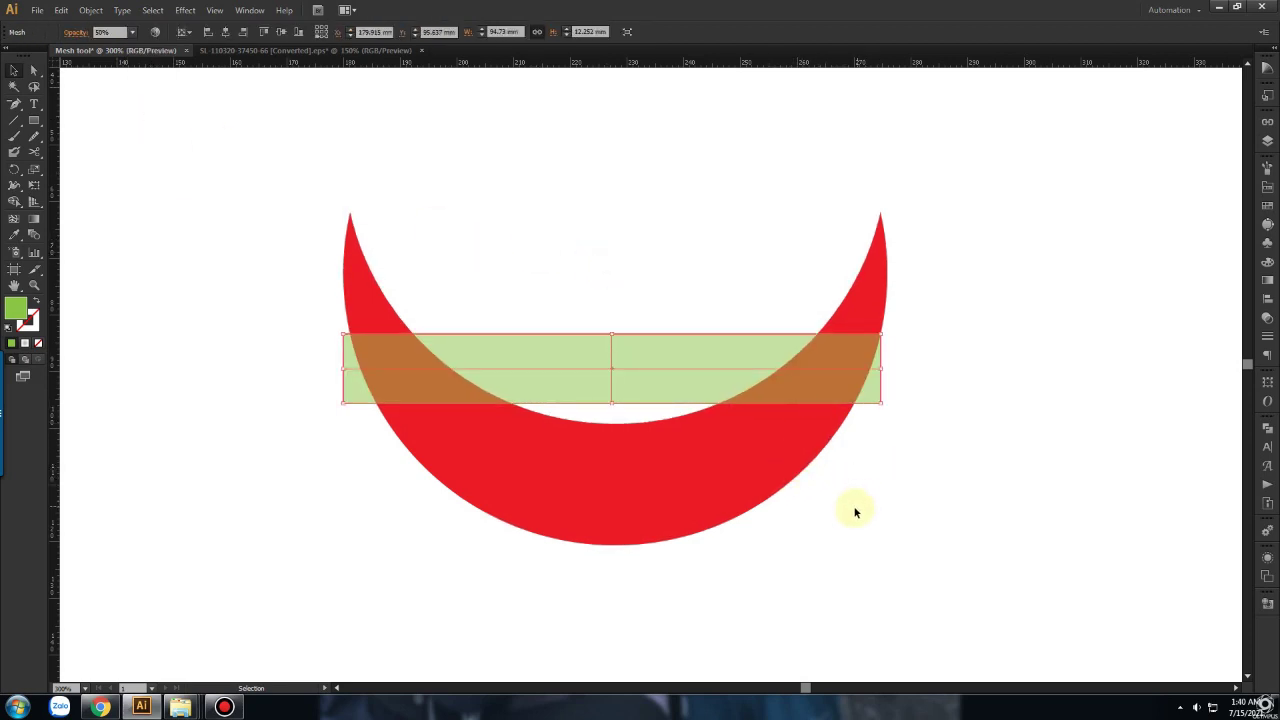
Step: Pull the mesh's right-side points up to the crescent's right tip and bend its top curve down
click(845, 508)
click(735, 390)
mouse_move(33, 70)
mouse_down()
mouse_move(108, 84)
mouse_move(106, 72)
mouse_up()
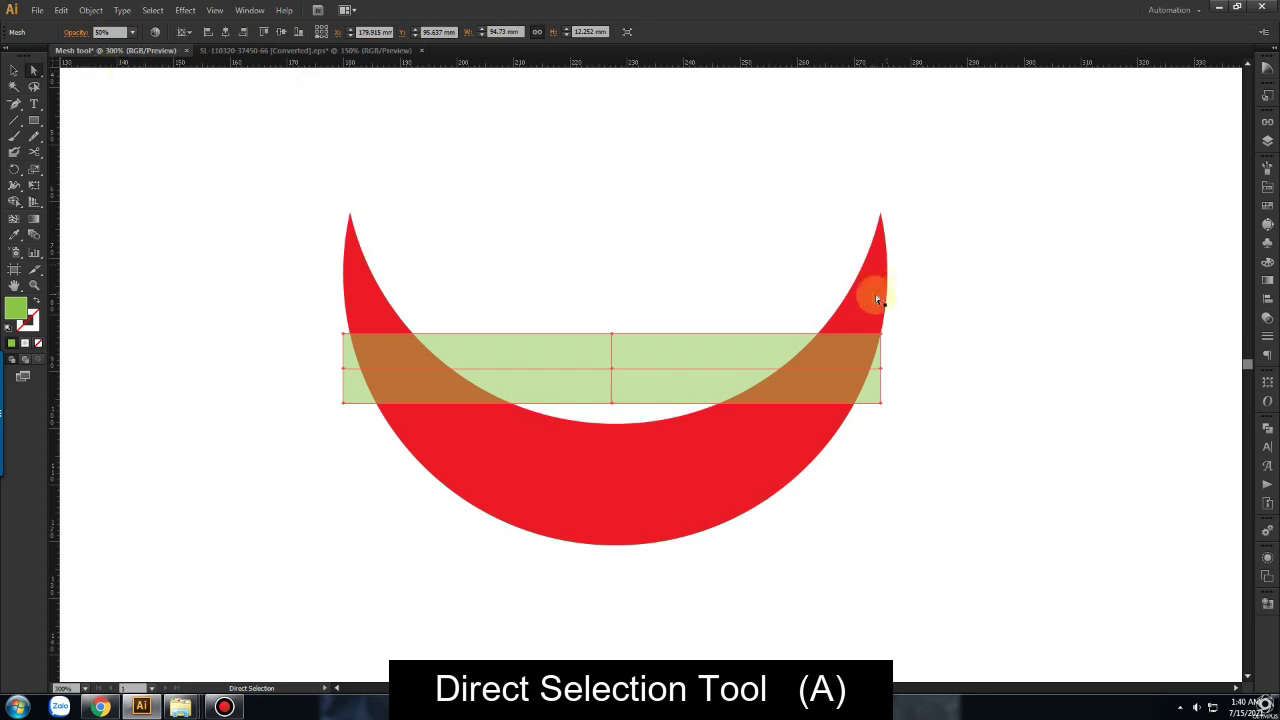
drag(880, 338, 880, 213)
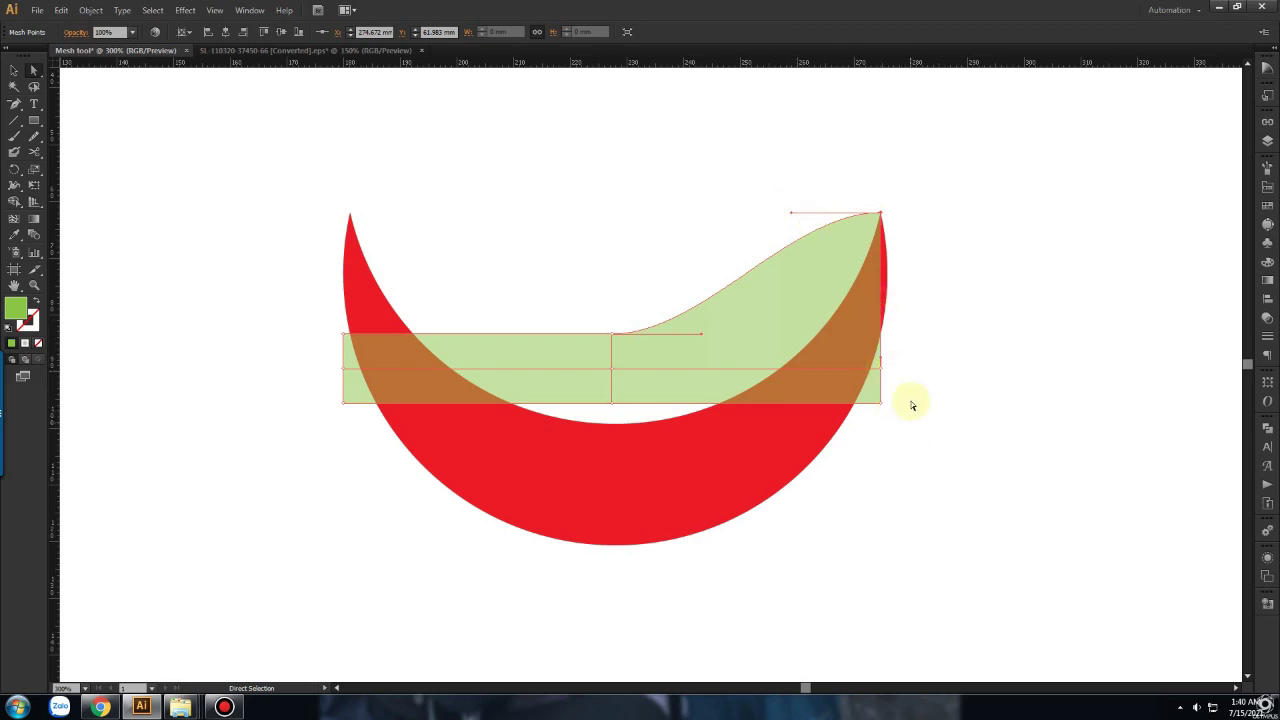
drag(792, 213, 817, 424)
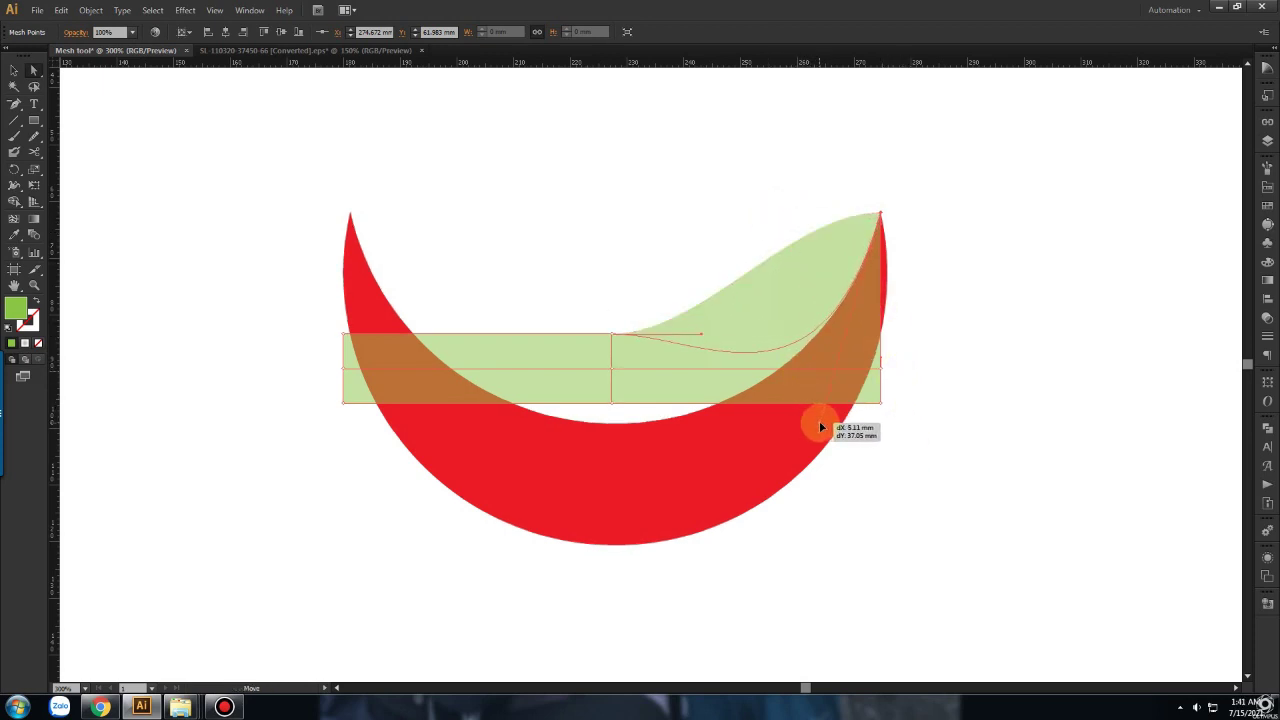
drag(820, 426, 820, 426)
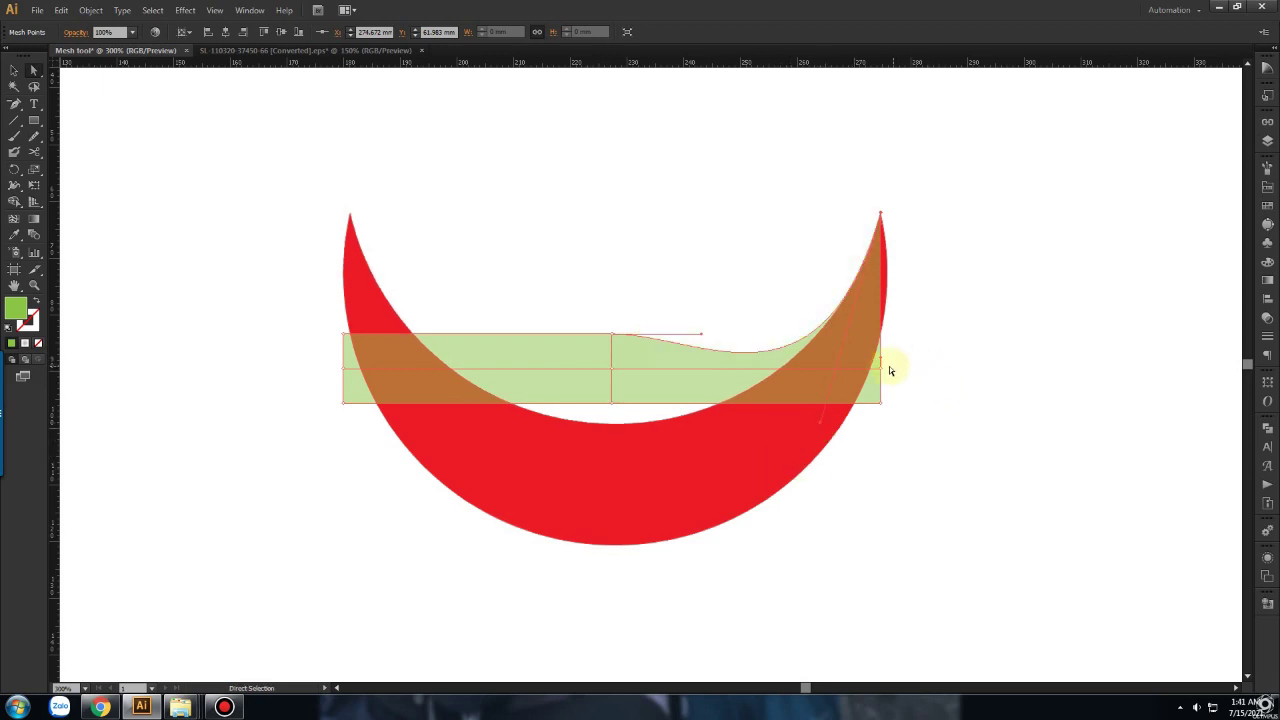
mouse_move(880, 367)
mouse_down()
mouse_move(814, 272)
mouse_move(886, 214)
mouse_up()
drag(880, 403, 929, 443)
Step: Move the mesh's middle points onto the crescent's inner and outer curves, undoing a bad left-corner edit
drag(612, 403, 680, 486)
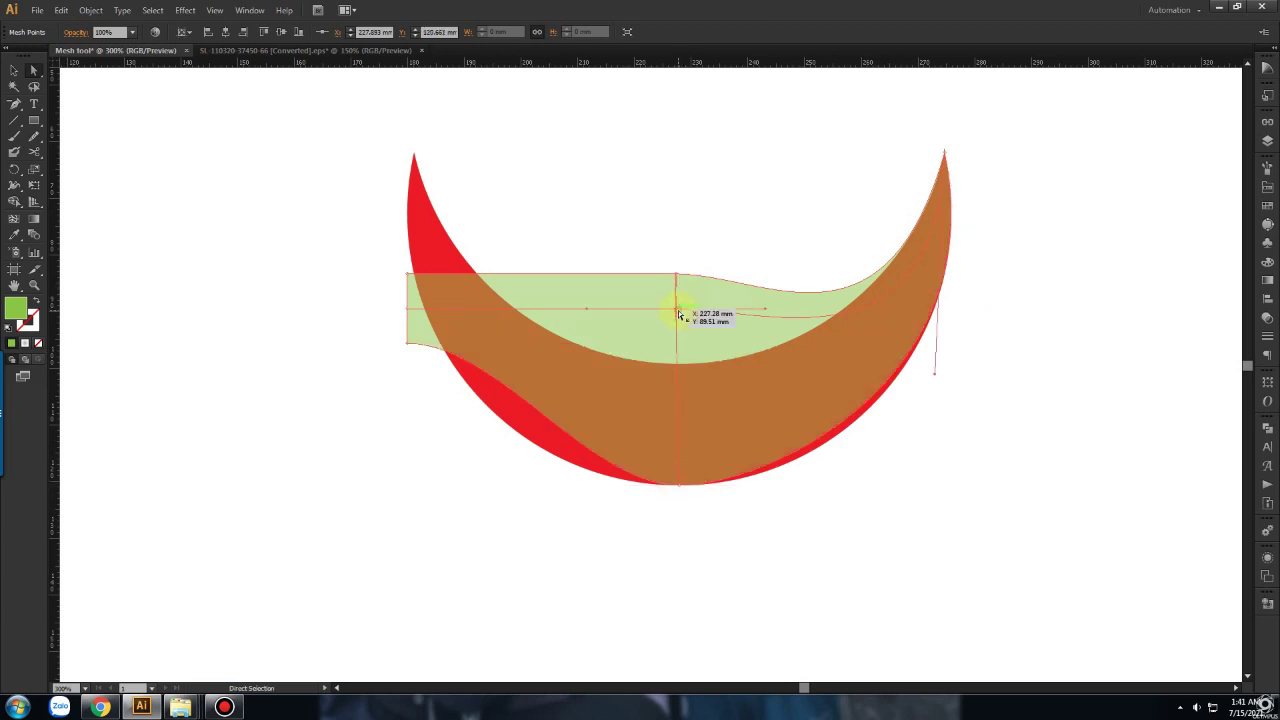
drag(676, 273, 684, 365)
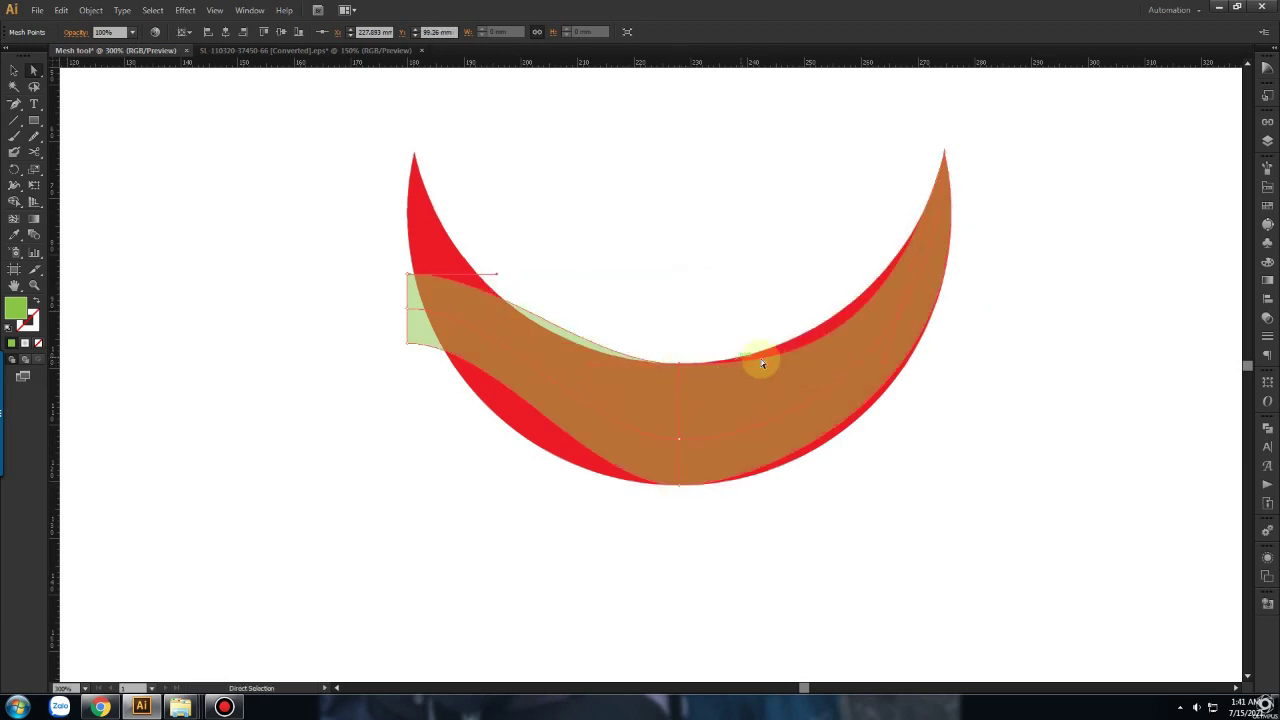
mouse_move(847, 401)
mouse_down()
mouse_move(894, 314)
mouse_move(882, 343)
mouse_move(891, 329)
mouse_up()
scroll(988, 321, up, 1)
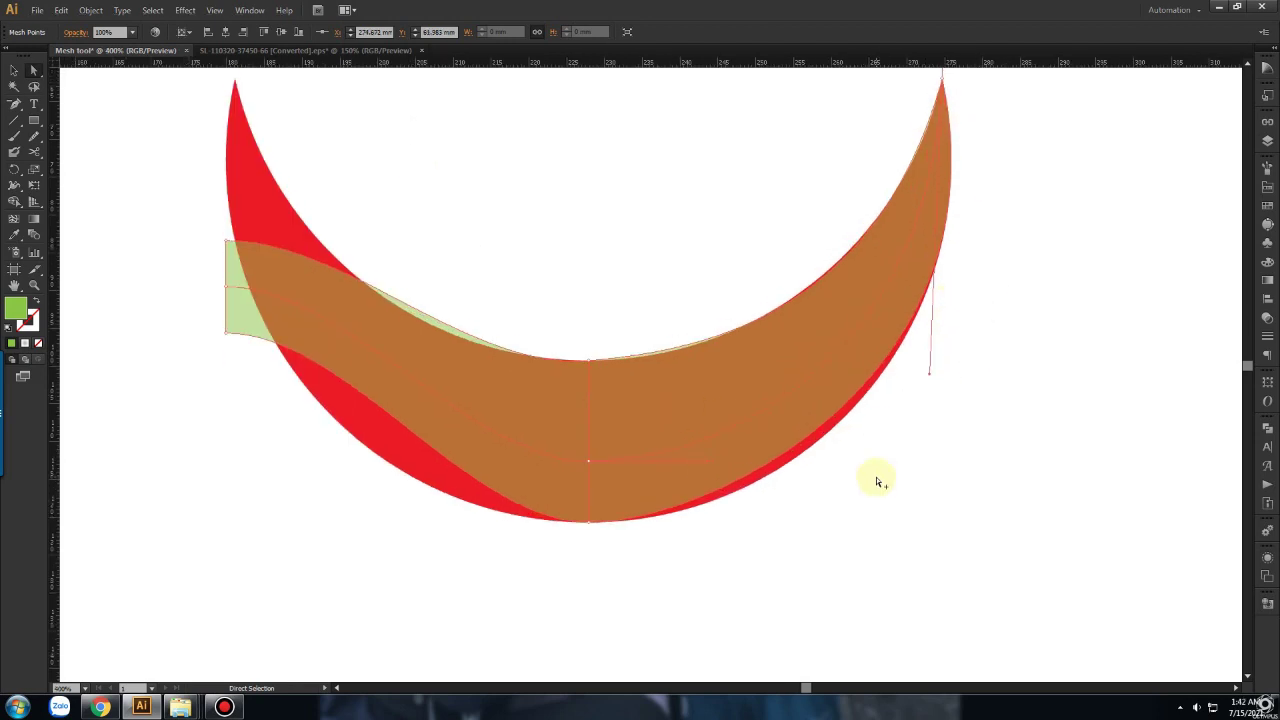
drag(929, 373, 960, 443)
scroll(960, 443, down, 1)
mouse_move(514, 277)
mouse_down()
mouse_move(520, 155)
mouse_move(474, 384)
mouse_up()
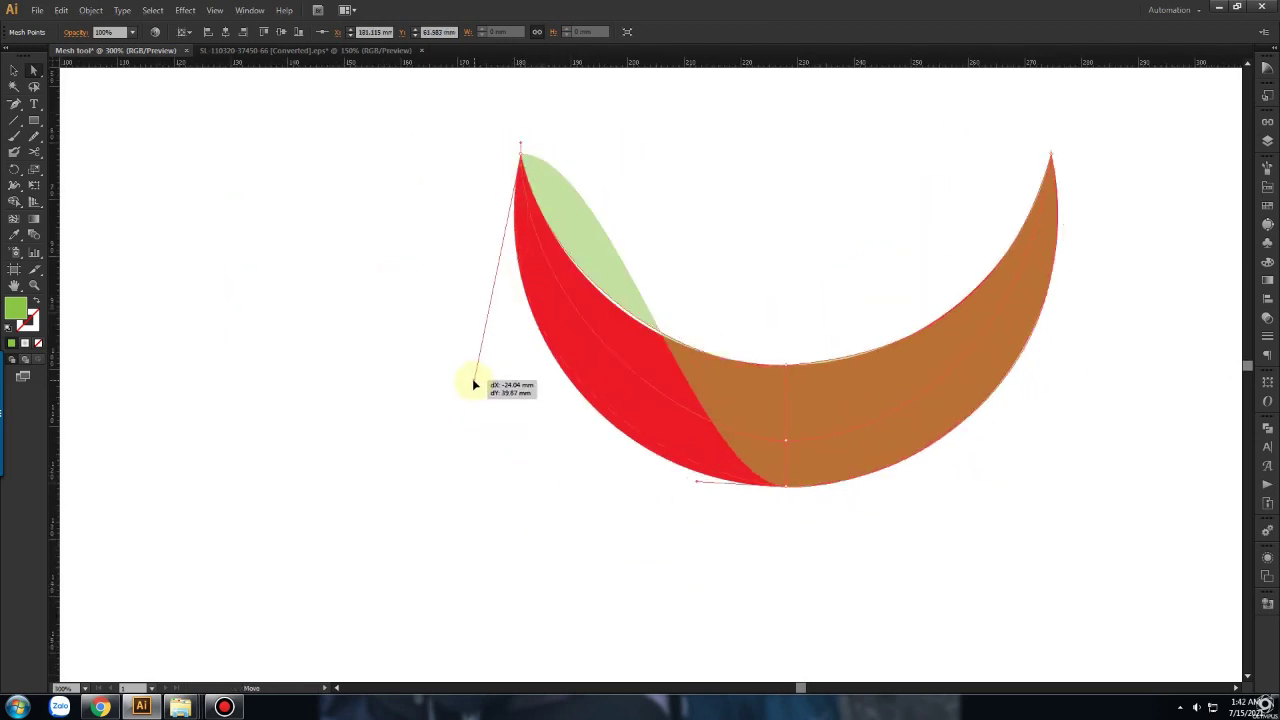
key(ctrl+z)
key(ctrl+z)
key(ctrl+z)
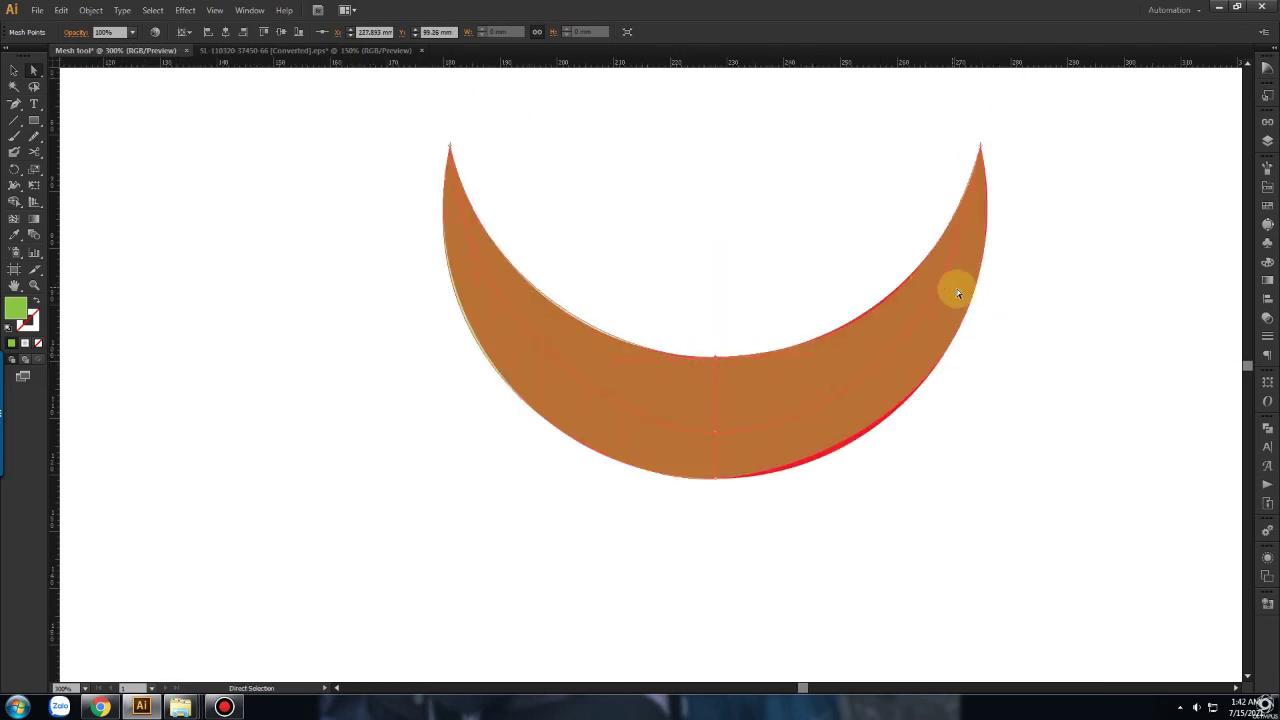
Step: Adjust the bottom anchor handles so the mesh's lower edge follows the crescent's base, then deselect
click(714, 478)
drag(828, 470, 810, 471)
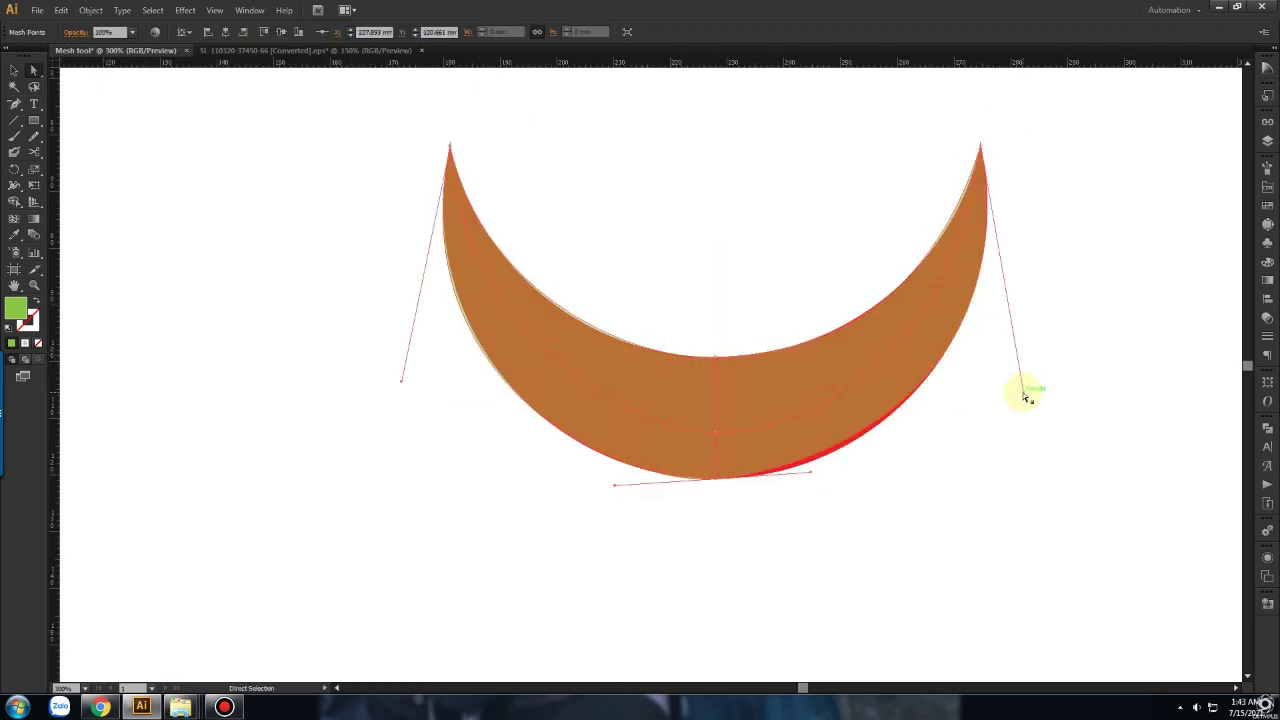
drag(714, 434, 723, 357)
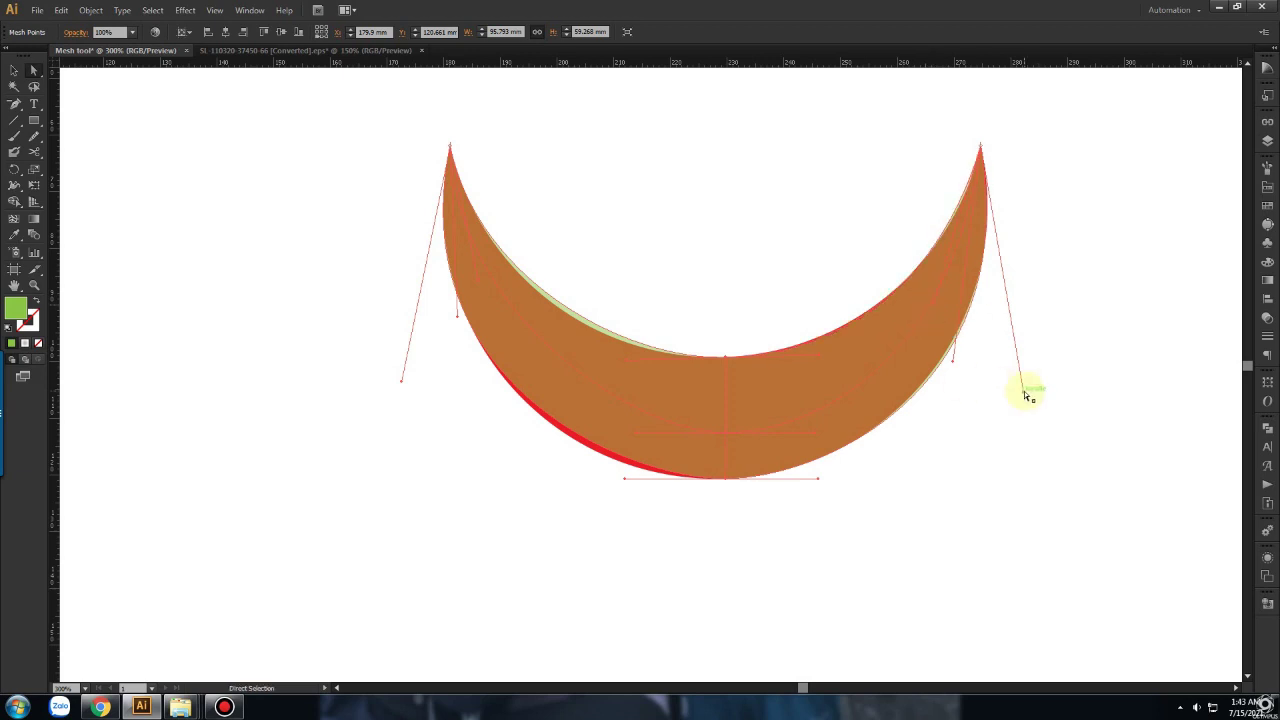
drag(624, 478, 613, 491)
click(450, 148)
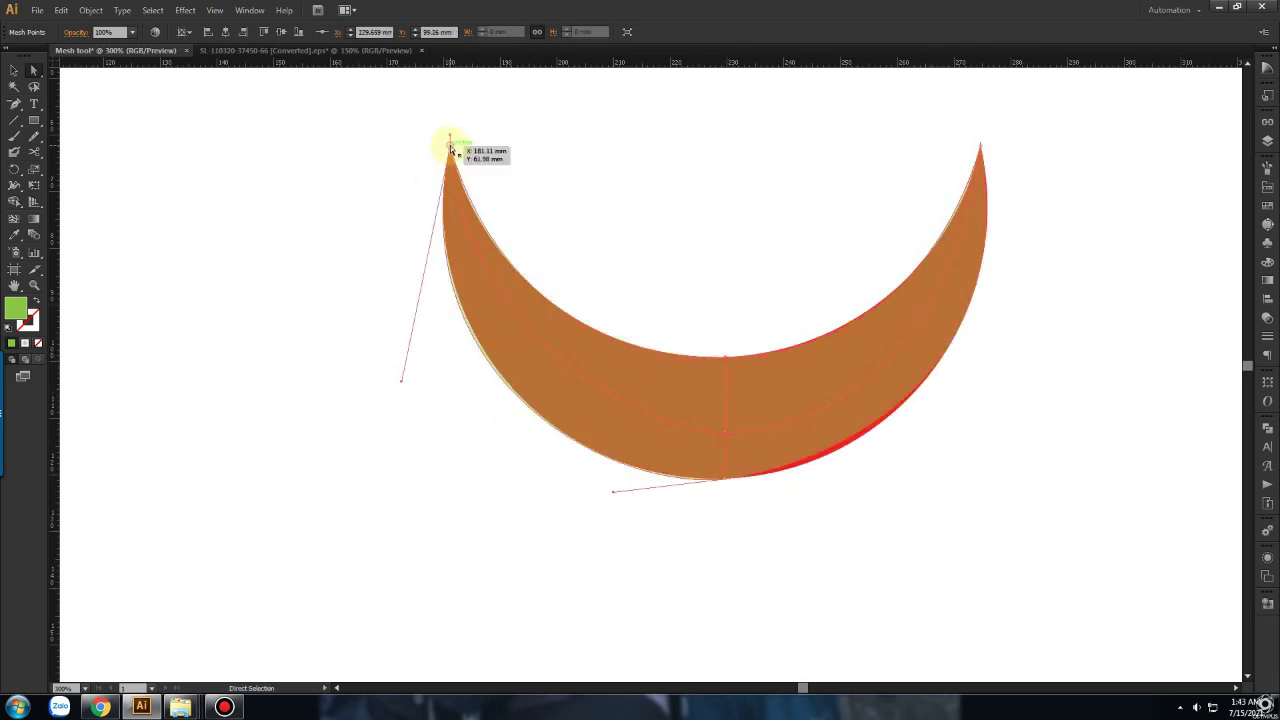
click(816, 477)
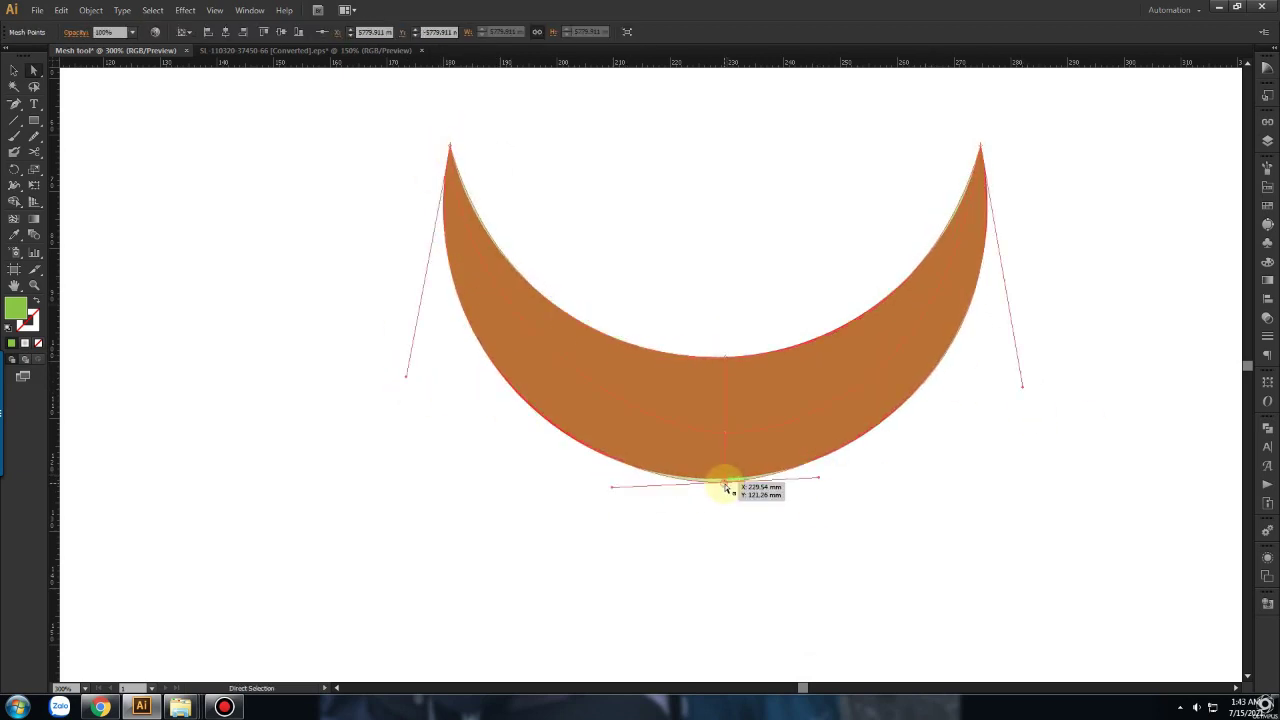
drag(726, 488, 837, 477)
click(885, 495)
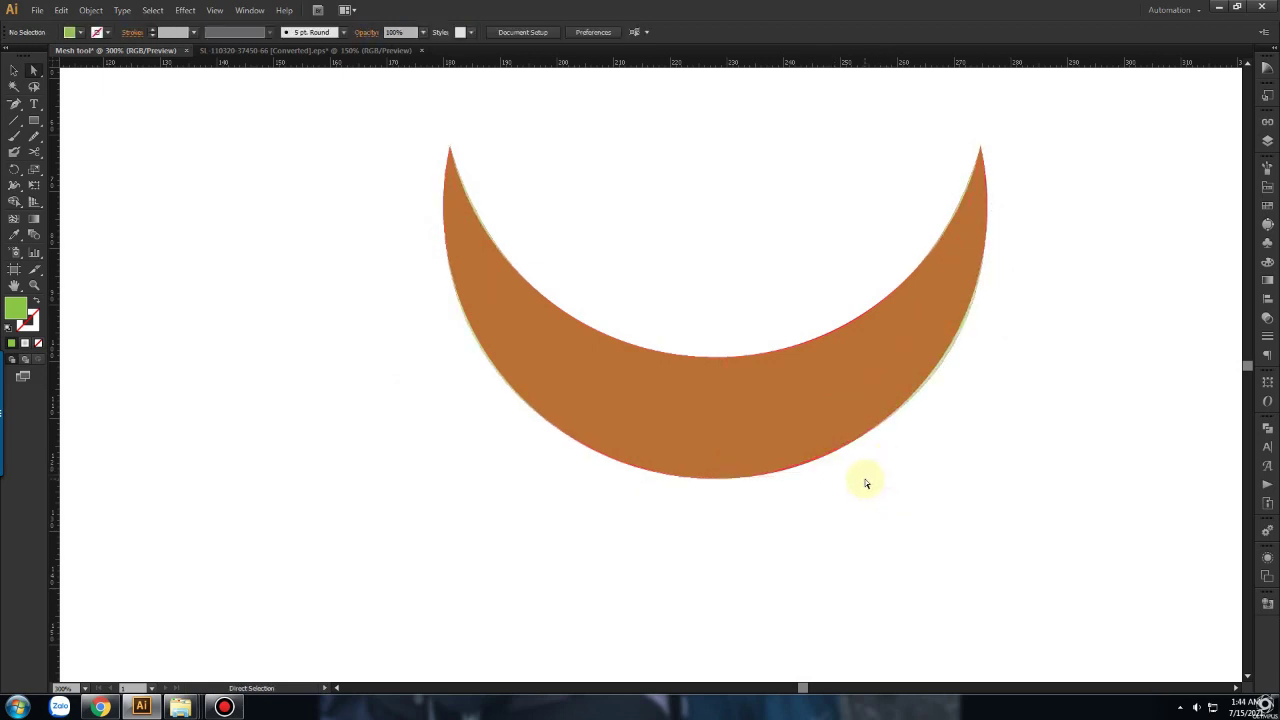
Step: Move the green mesh crescent so it lines up exactly over the red crescent
key(v)
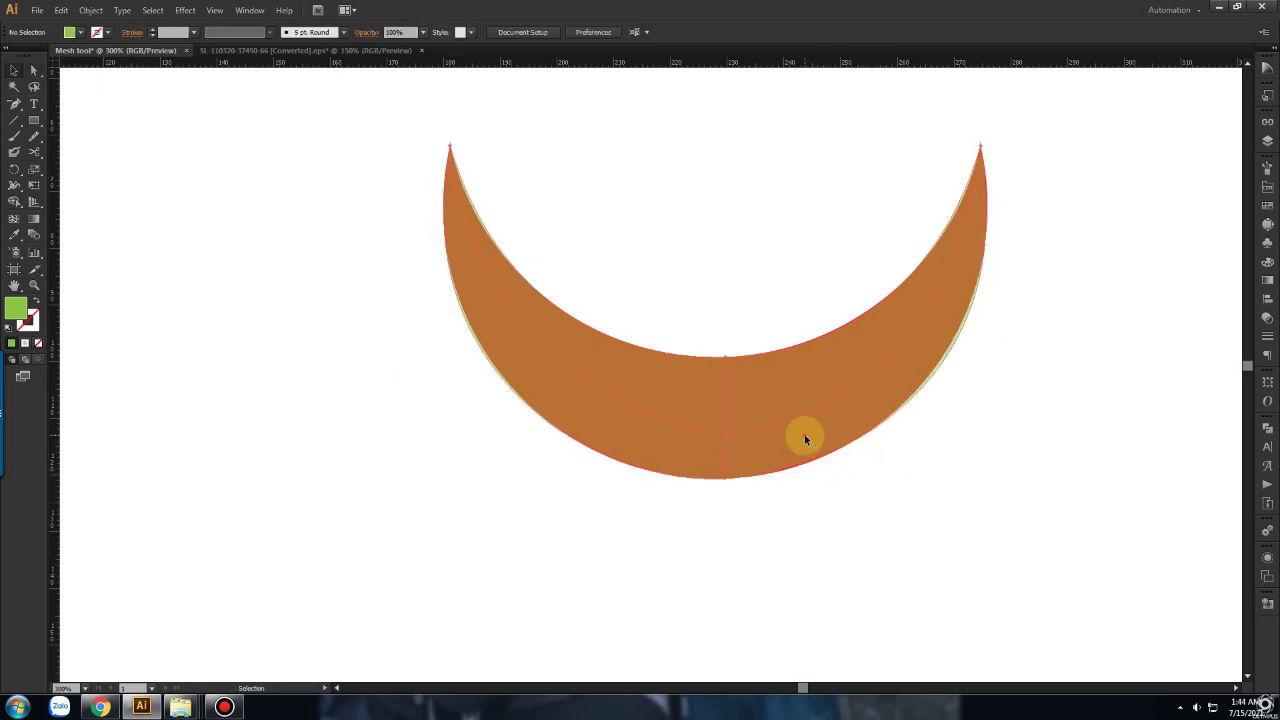
drag(790, 440, 770, 275)
scroll(853, 496, up, 2)
click(835, 484)
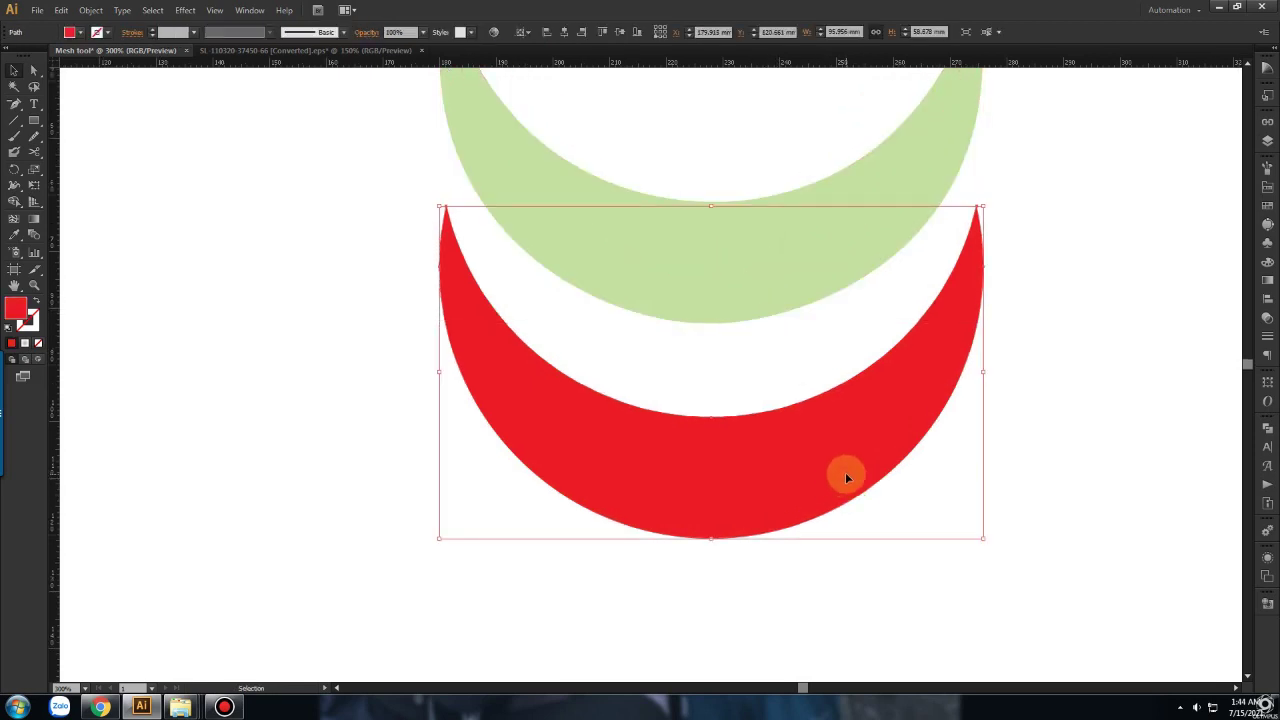
drag(845, 478, 743, 492)
Step: Raise the green crescent's opacity from 50% to 100%
click(131, 32)
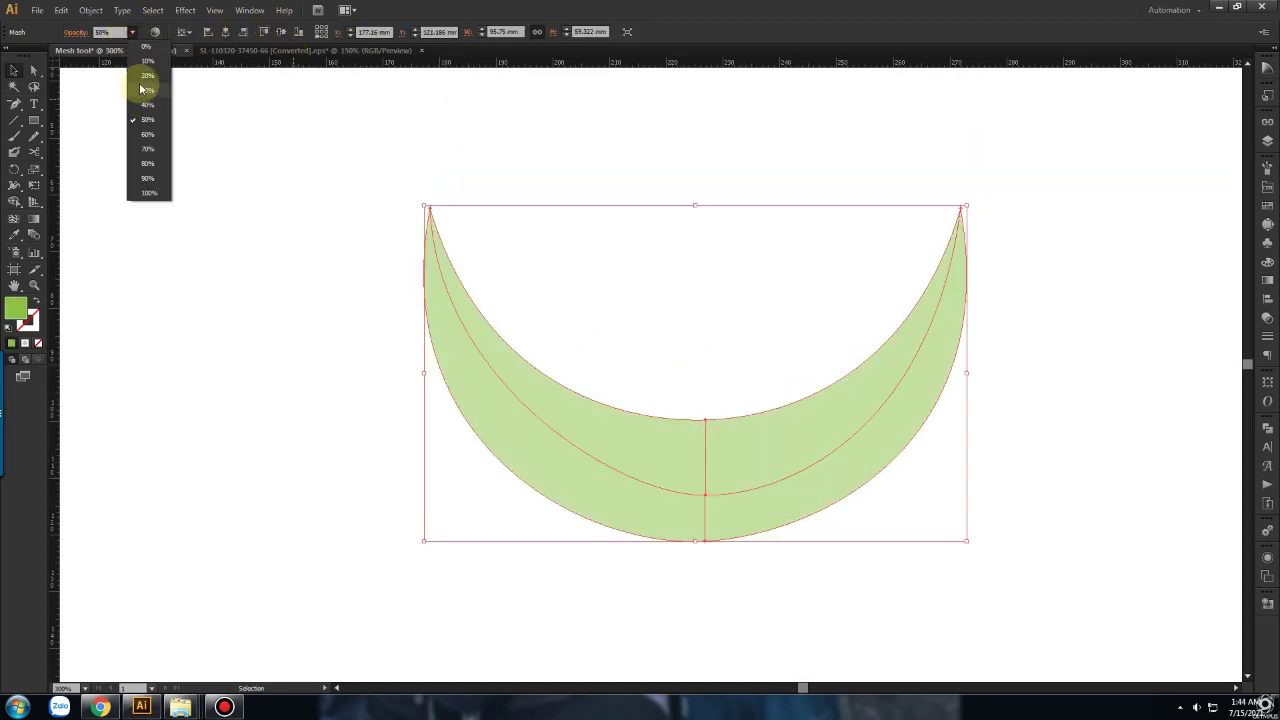
click(147, 193)
click(609, 303)
click(797, 489)
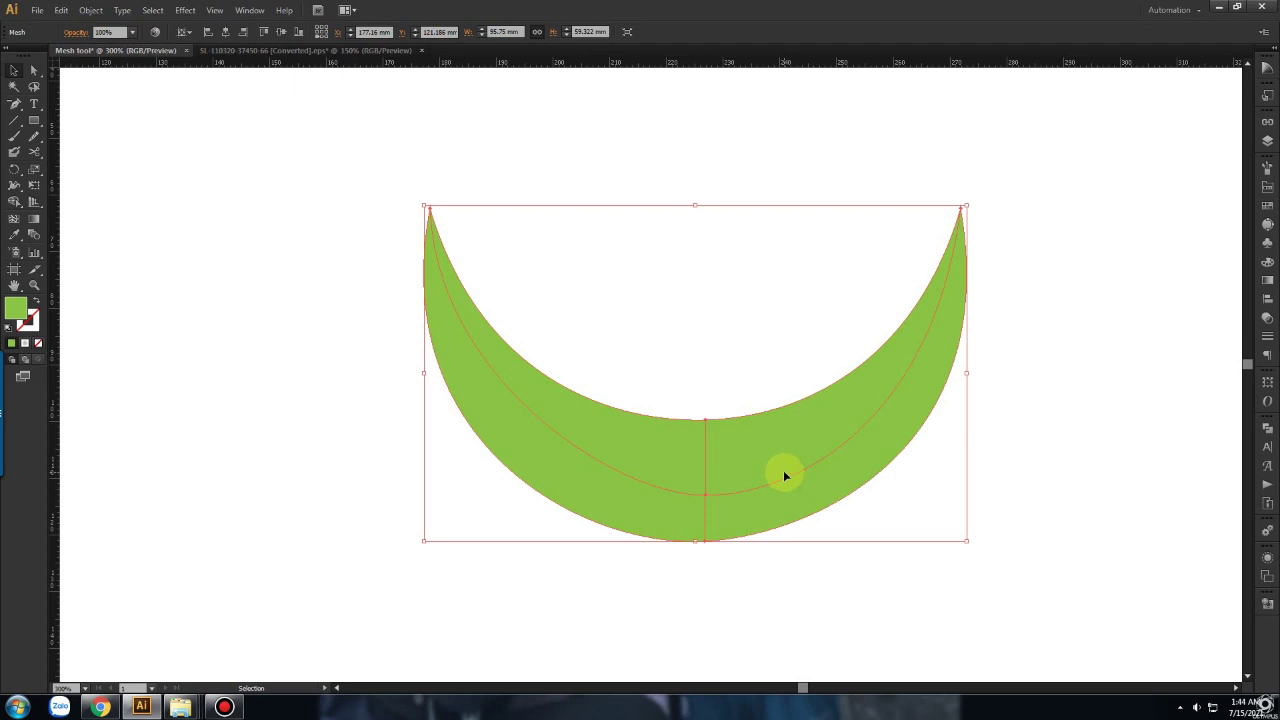
Step: Zoom in and add two mesh lines near the crescent's right tip
key(u)
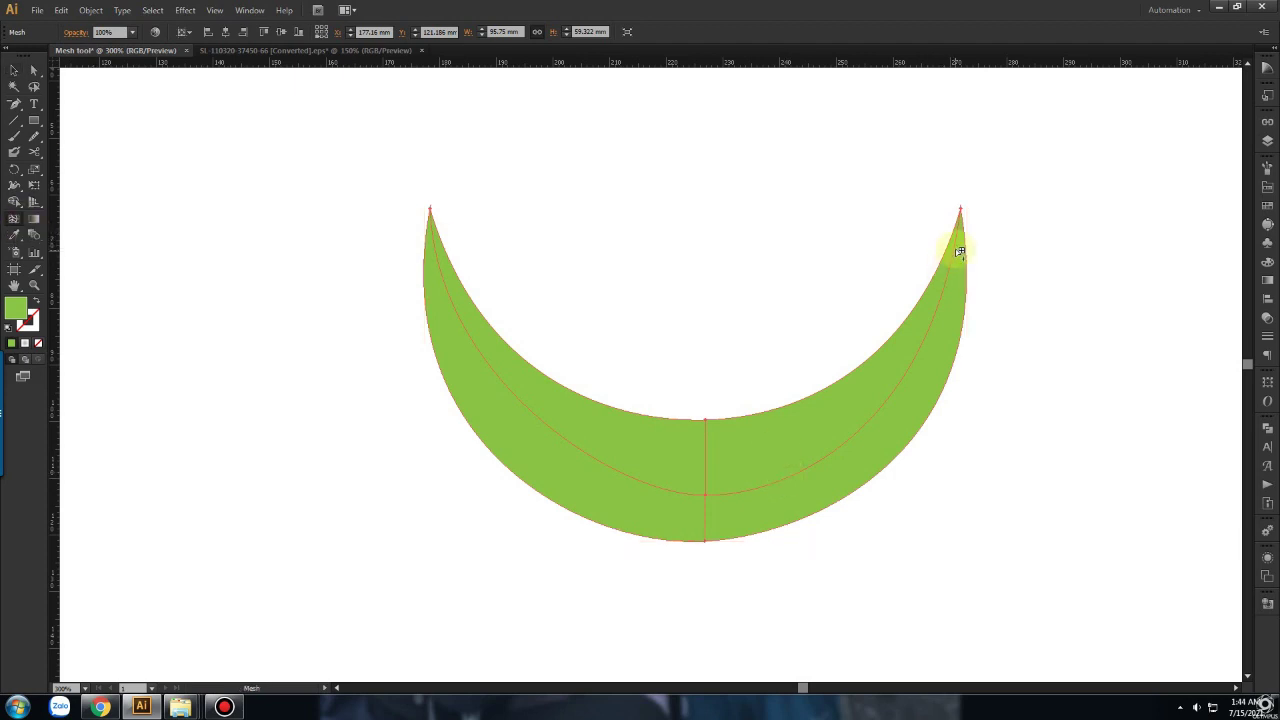
alt+scroll(966, 251, up, 2)
alt+scroll(971, 240, up, 4)
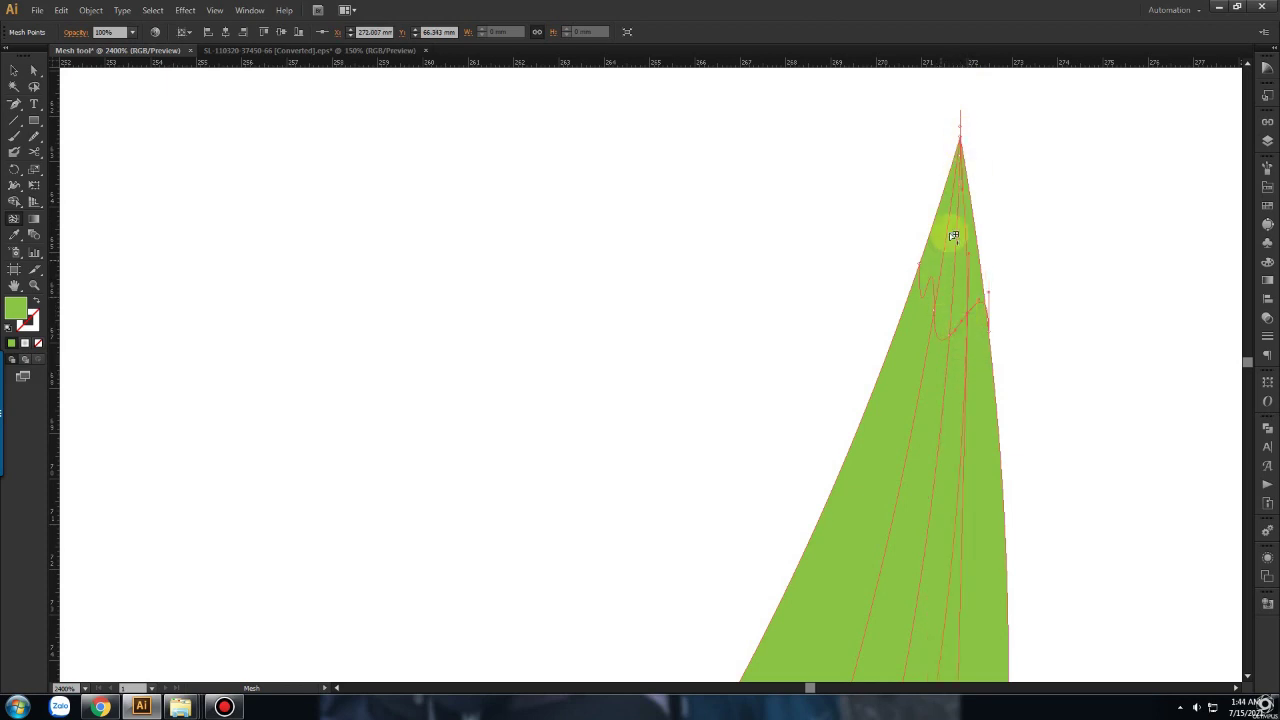
click(940, 286)
drag(933, 317, 945, 326)
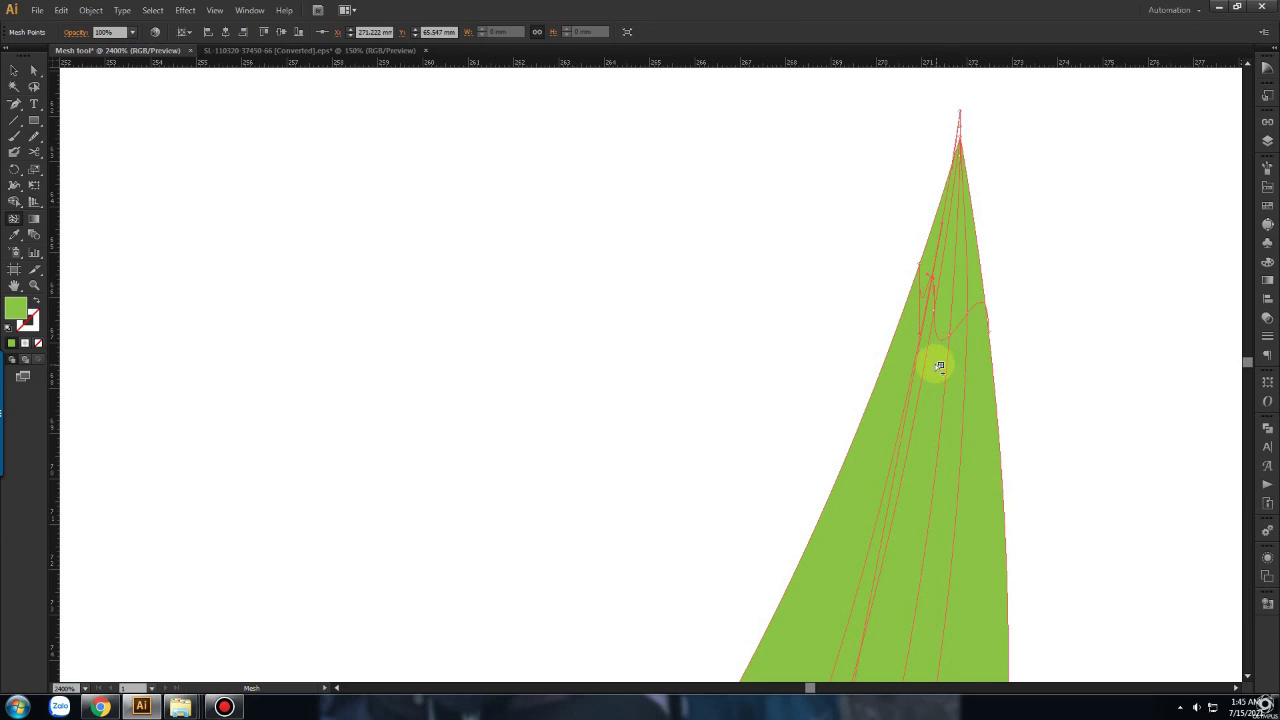
click(981, 305)
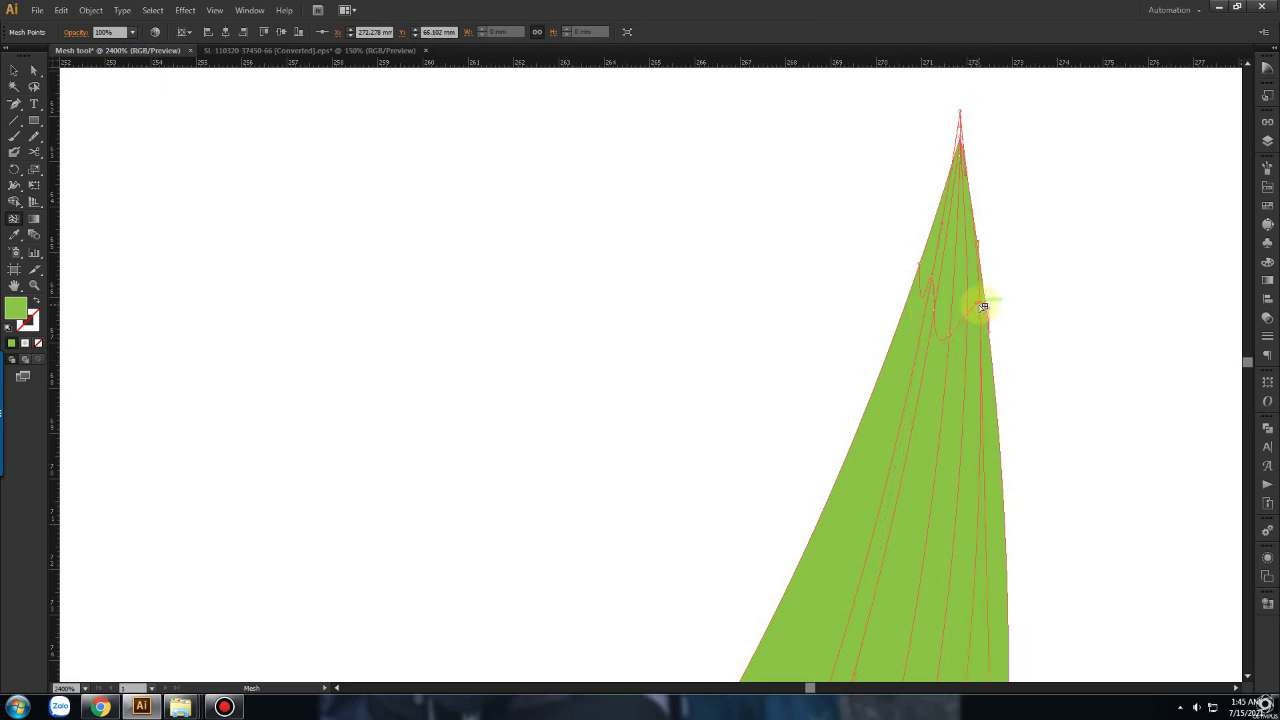
Step: Colour a mesh point near the right tip dark green and preview the shading
click(920, 297)
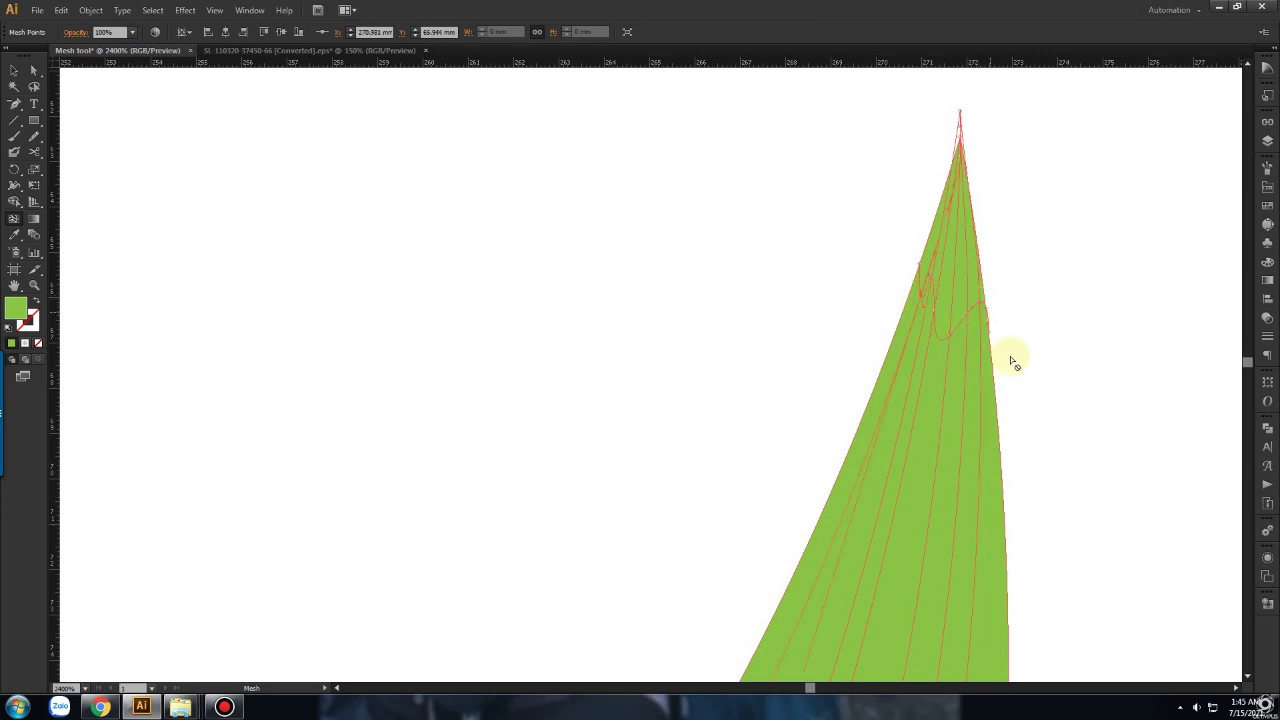
click(1267, 205)
click(1224, 216)
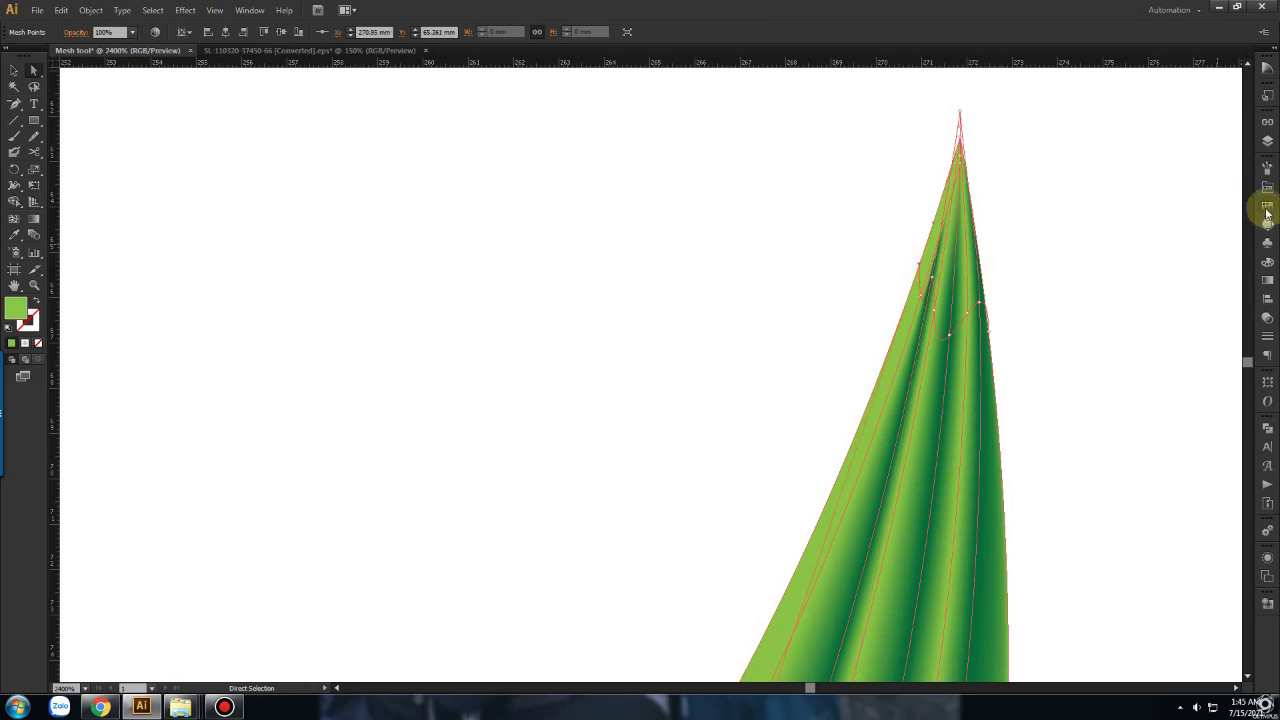
click(635, 354)
scroll(960, 385, down, 2)
scroll(1010, 520, down, 2)
scroll(1060, 450, down, 1)
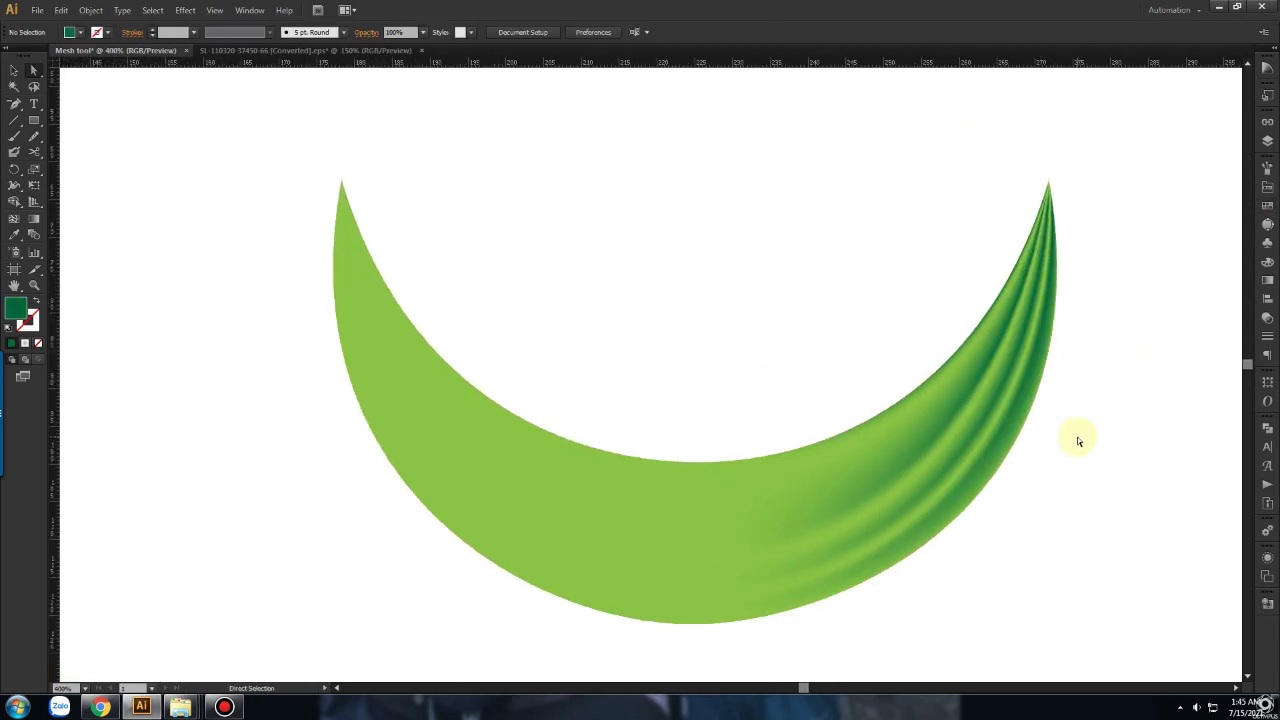
scroll(1110, 206, up, 1)
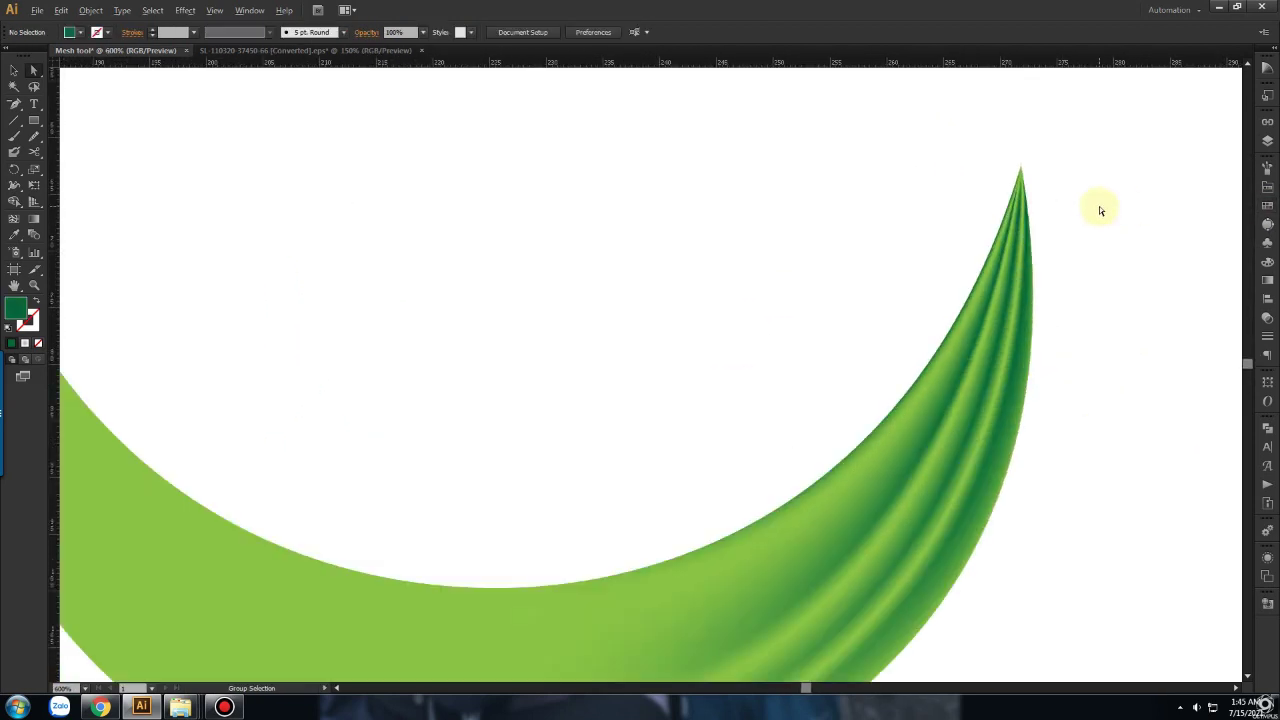
scroll(1060, 200, up, 1)
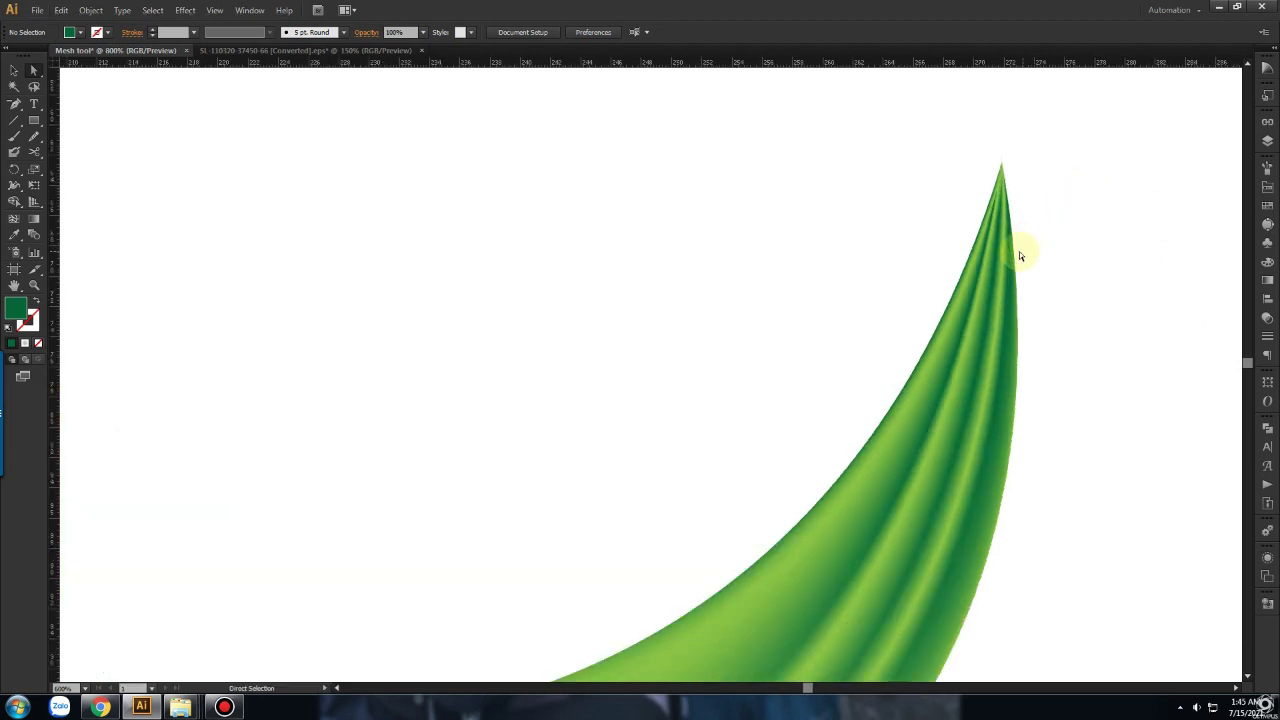
click(1006, 170)
Step: Zoom in on the crescent's left tip and add two mesh points near its point
scroll(1041, 280, down, 5)
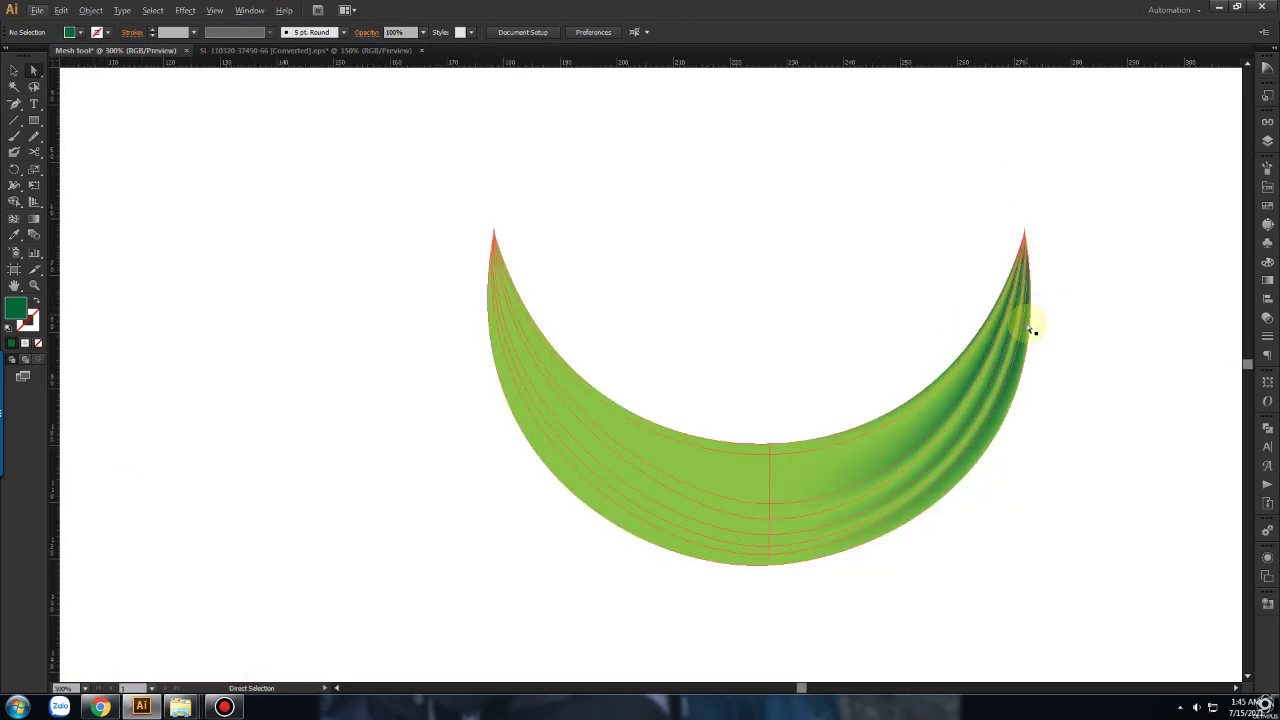
scroll(526, 269, up, 5)
click(504, 305)
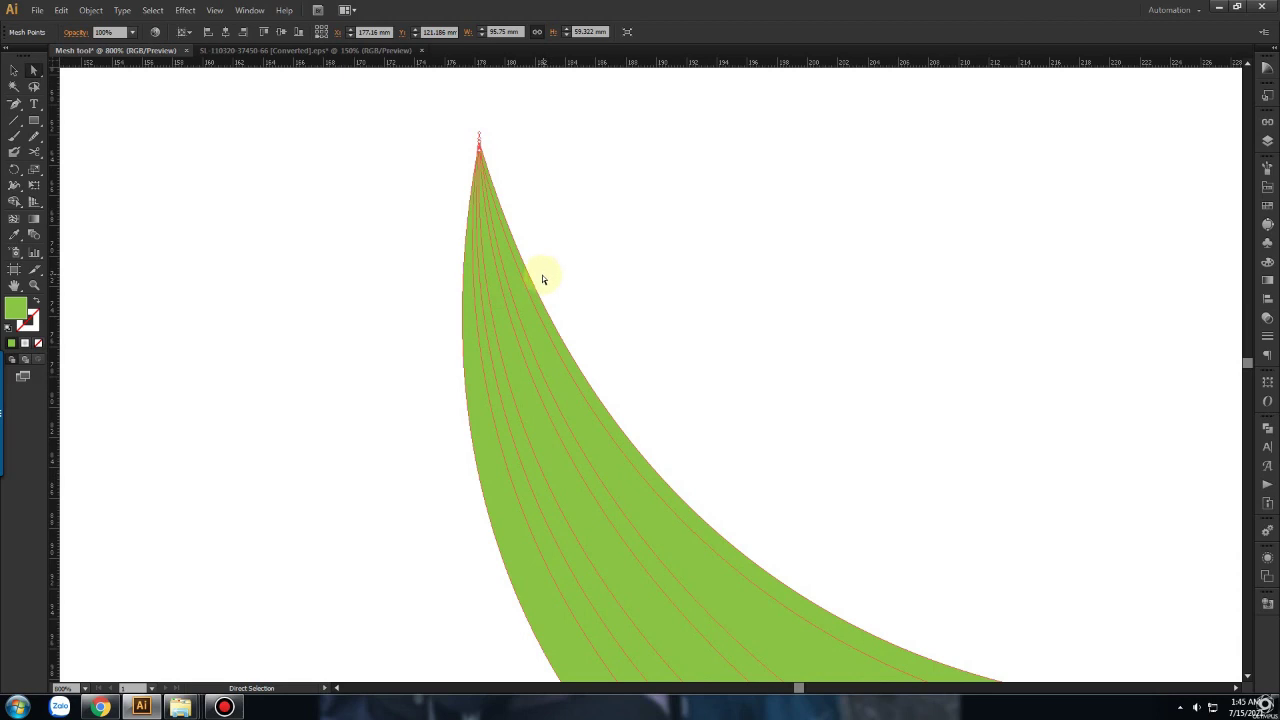
click(13, 220)
scroll(487, 228, up, 2)
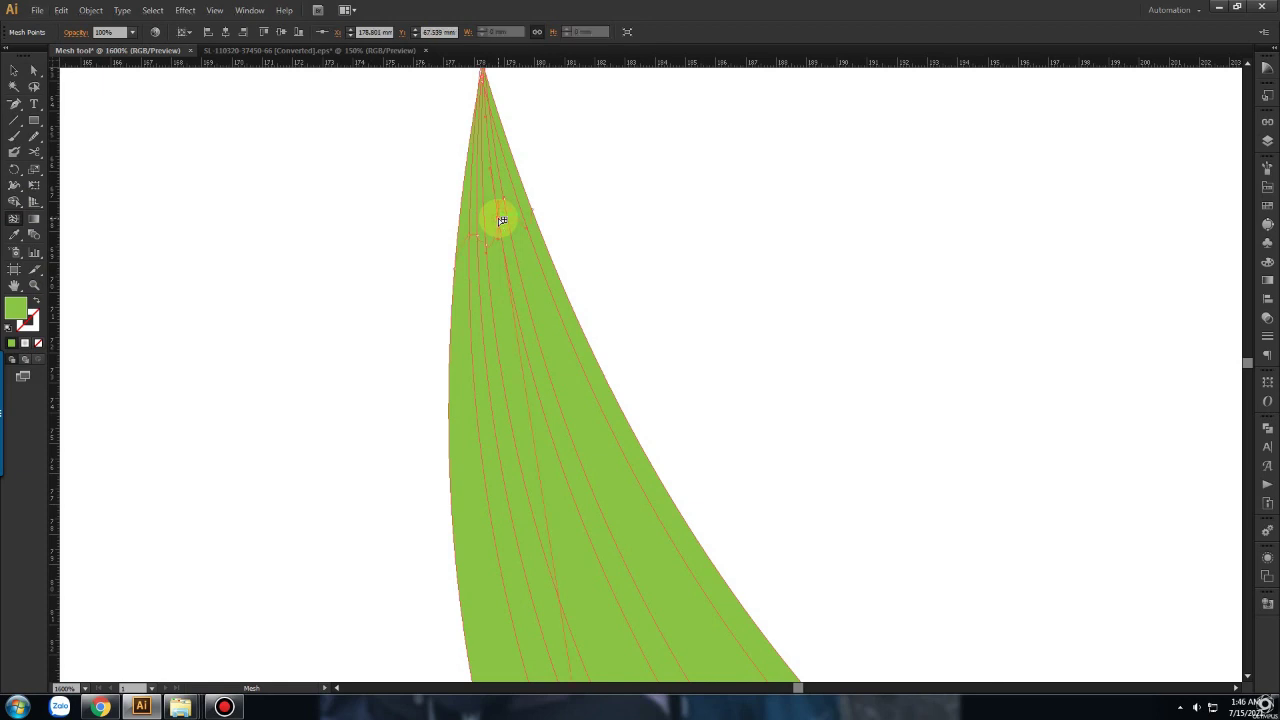
drag(498, 218, 485, 206)
scroll(520, 256, up, 1)
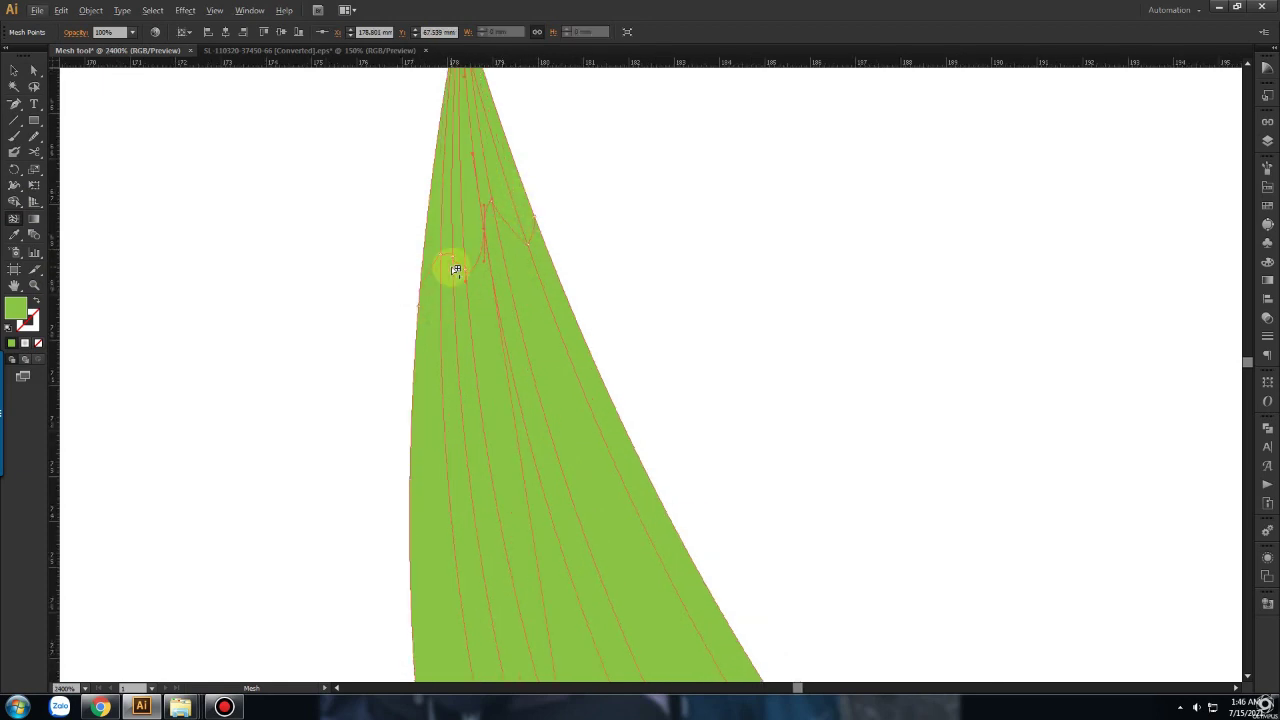
click(531, 261)
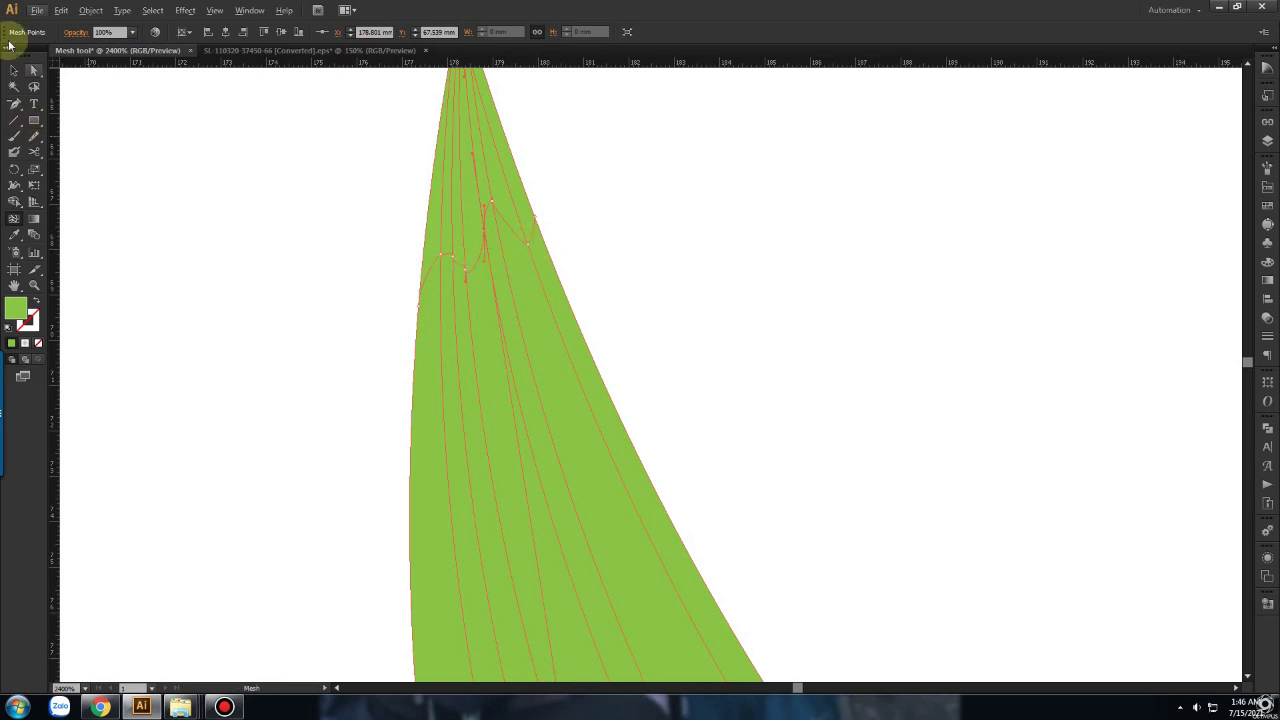
click(33, 70)
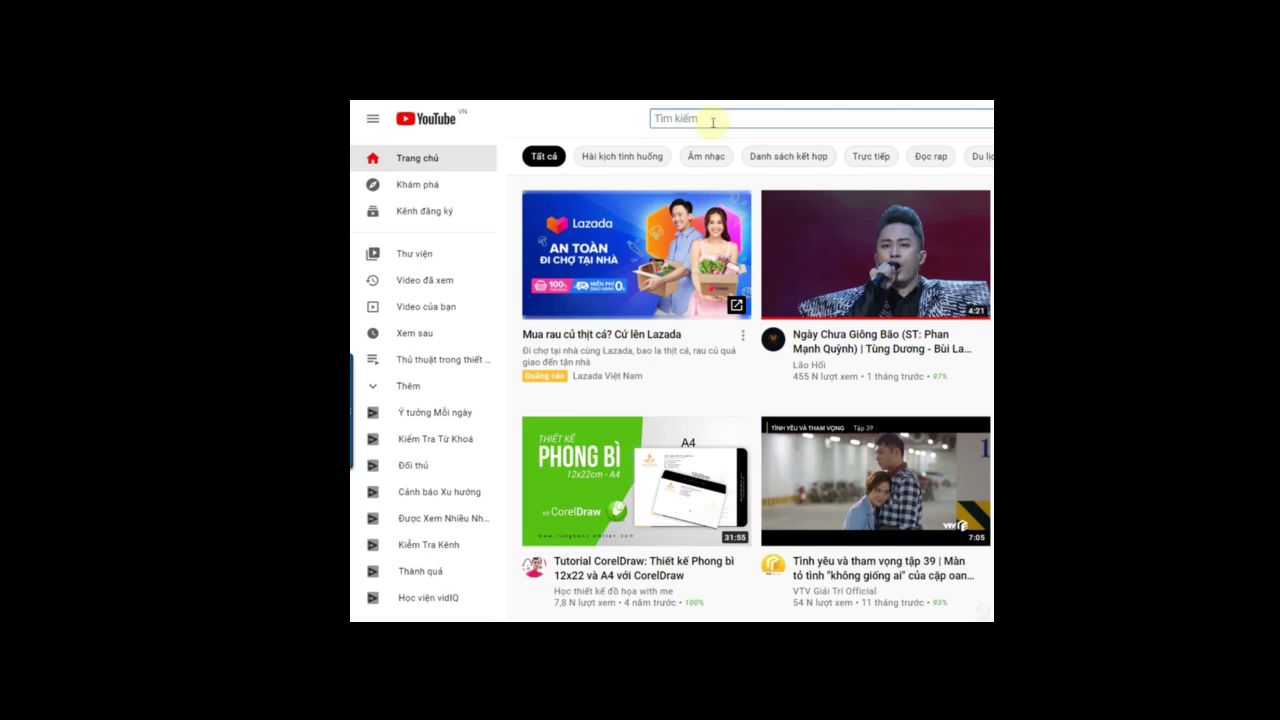
Step: Search YouTube for 'Olym Design' and open the channel's page from the results
text(Olym)
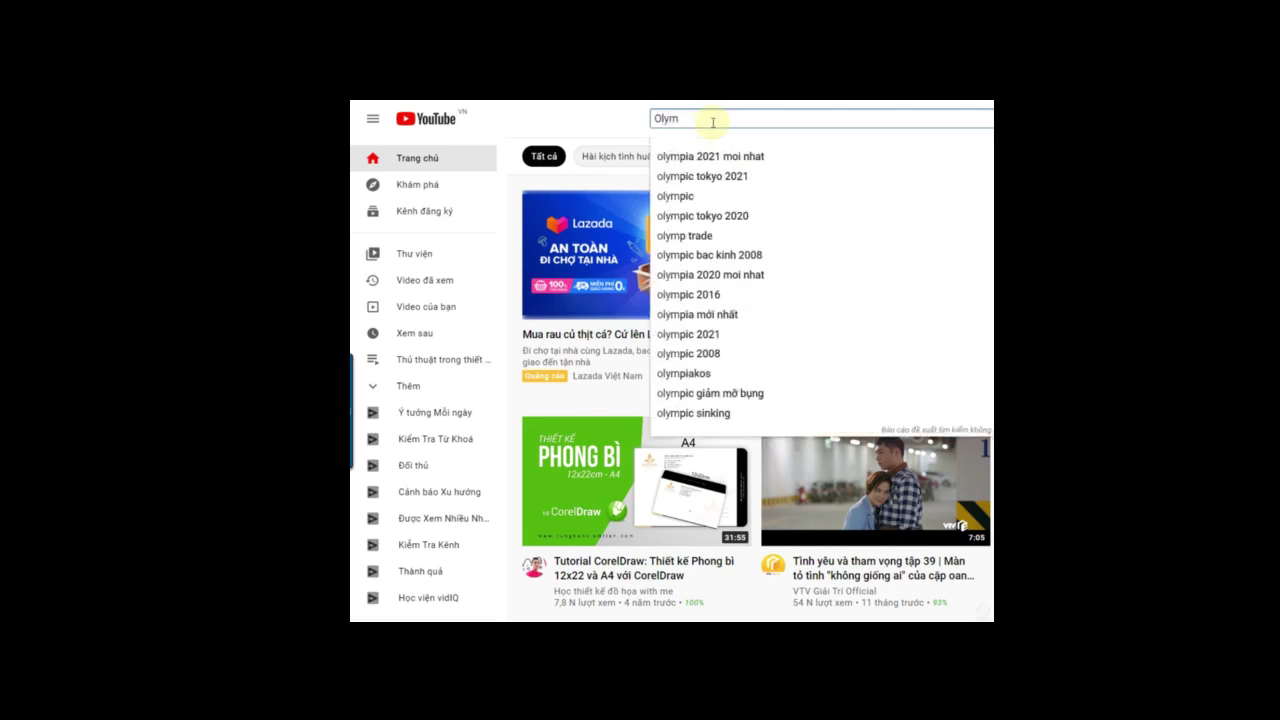
text( Des)
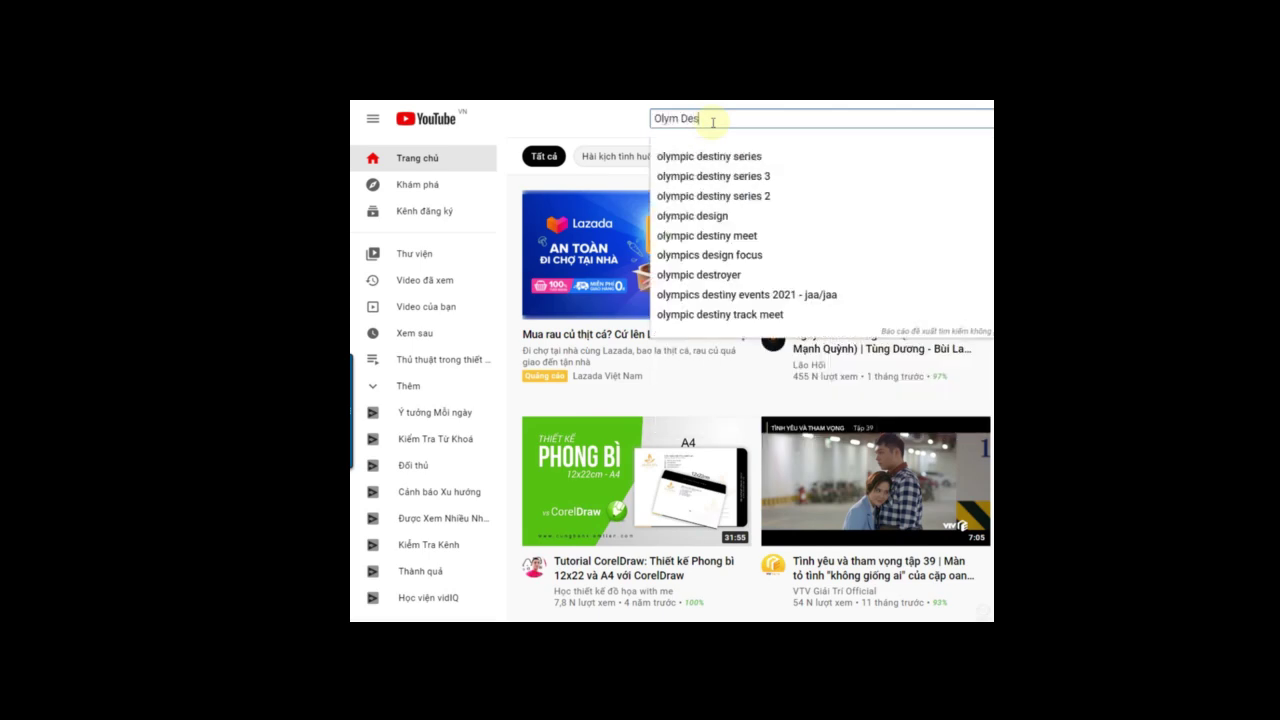
text(ign)
key(Return)
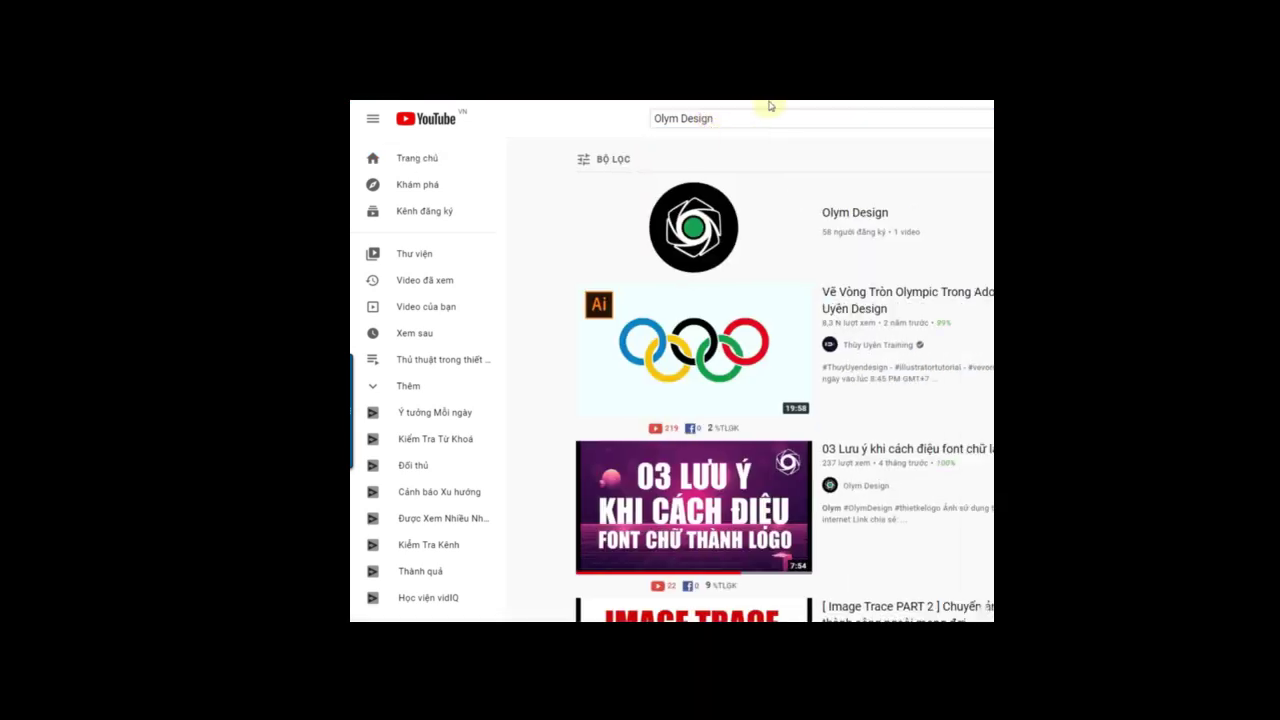
click(853, 216)
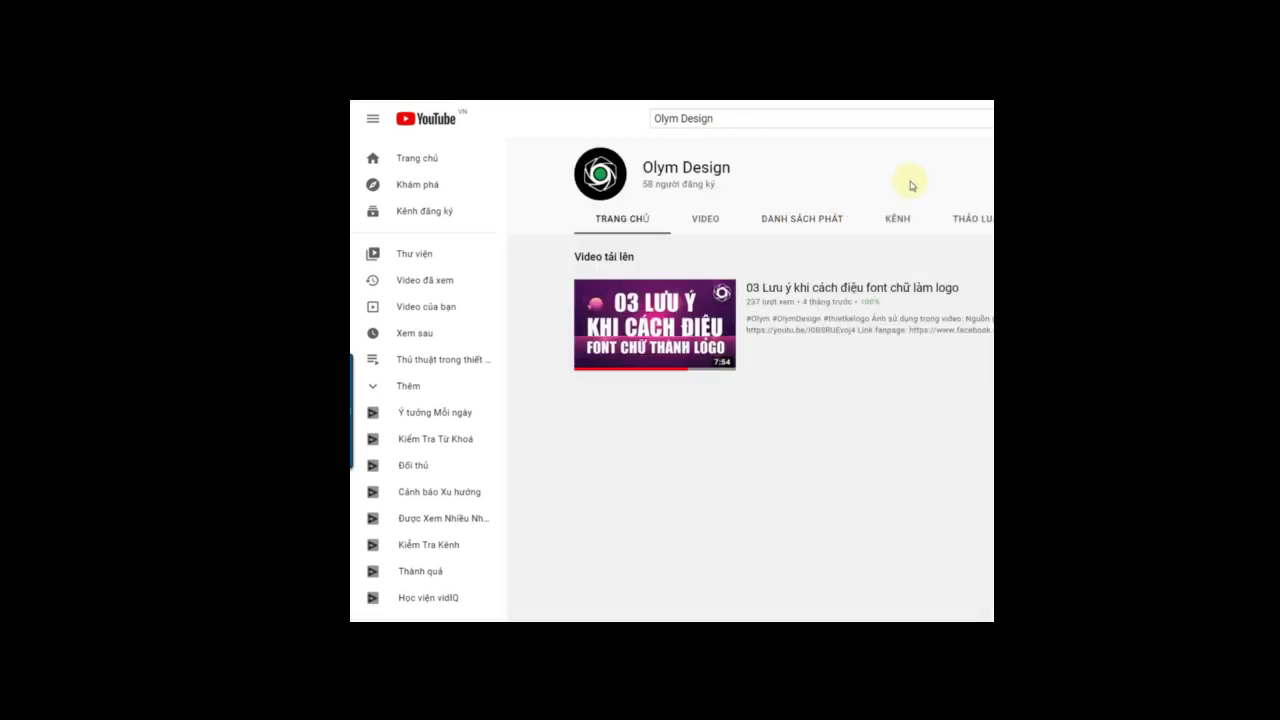